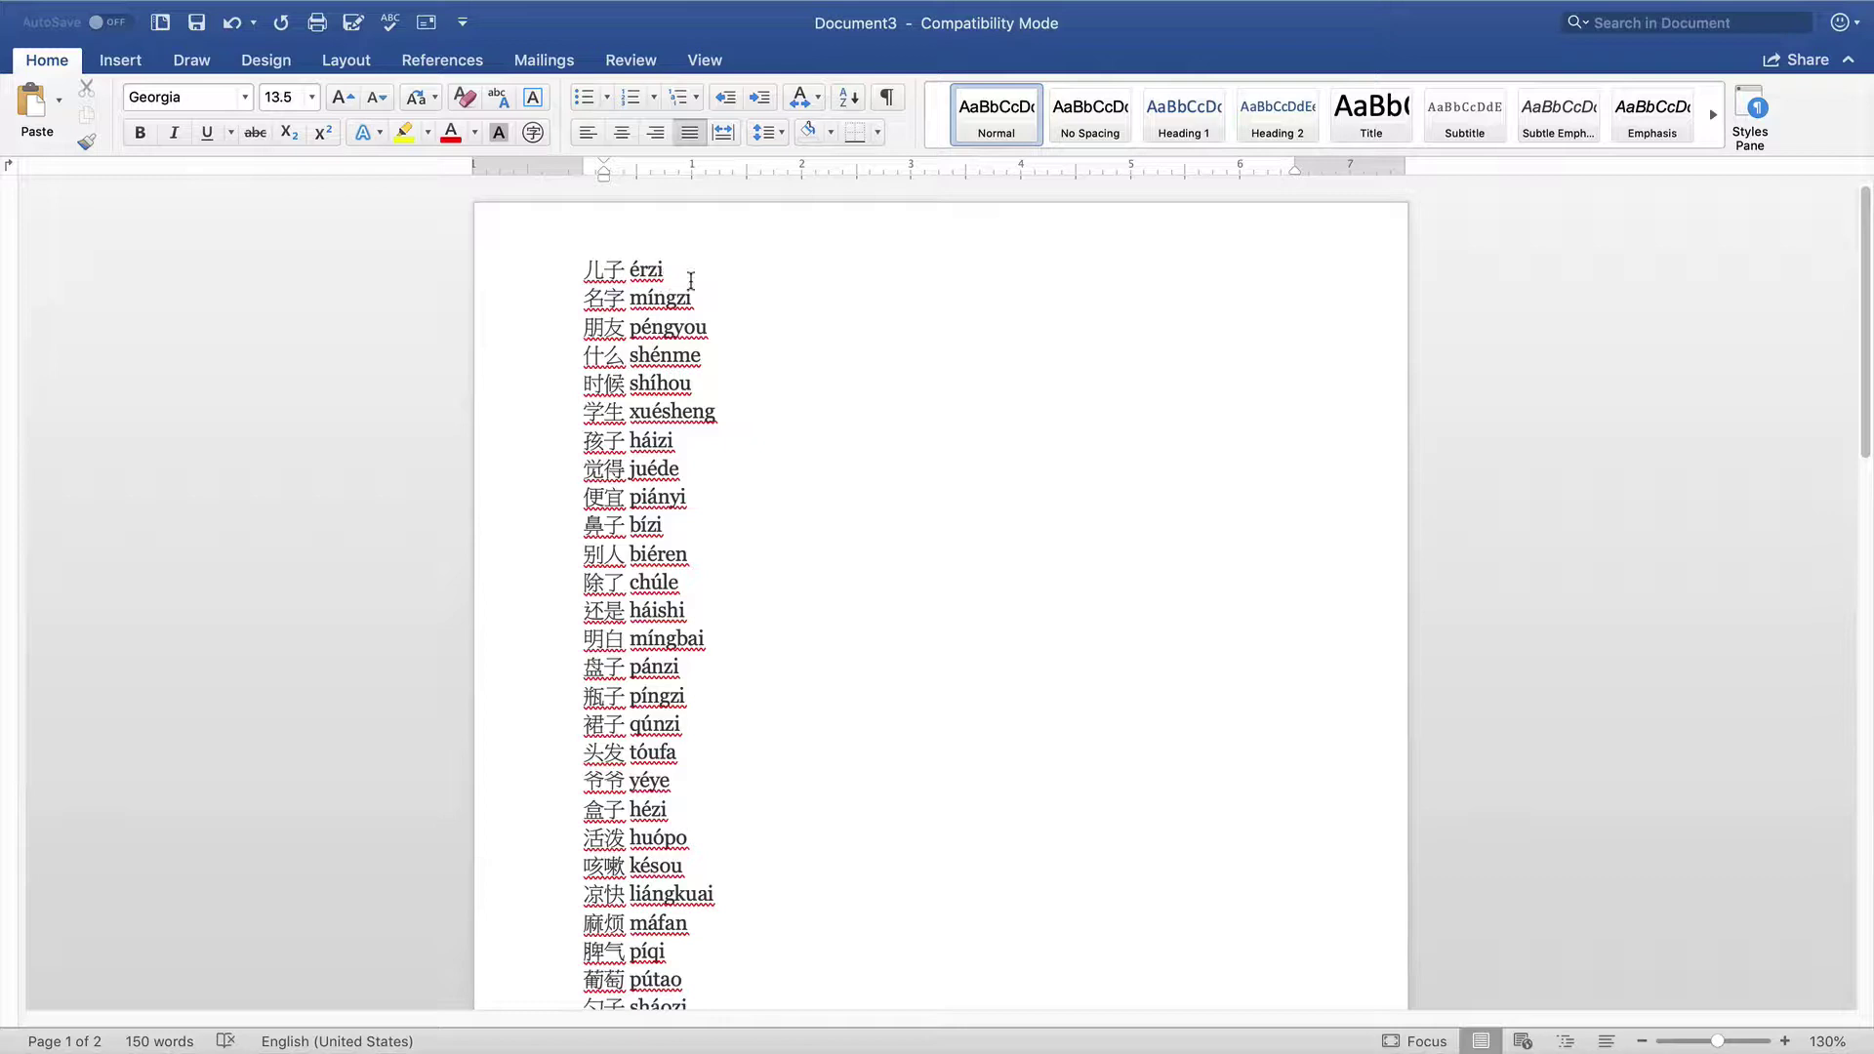
# Turn on Hide Spelling Errors in Word so the Chinese–pinyin list loses its red underlines
pyautogui.moveTo(535, 8)
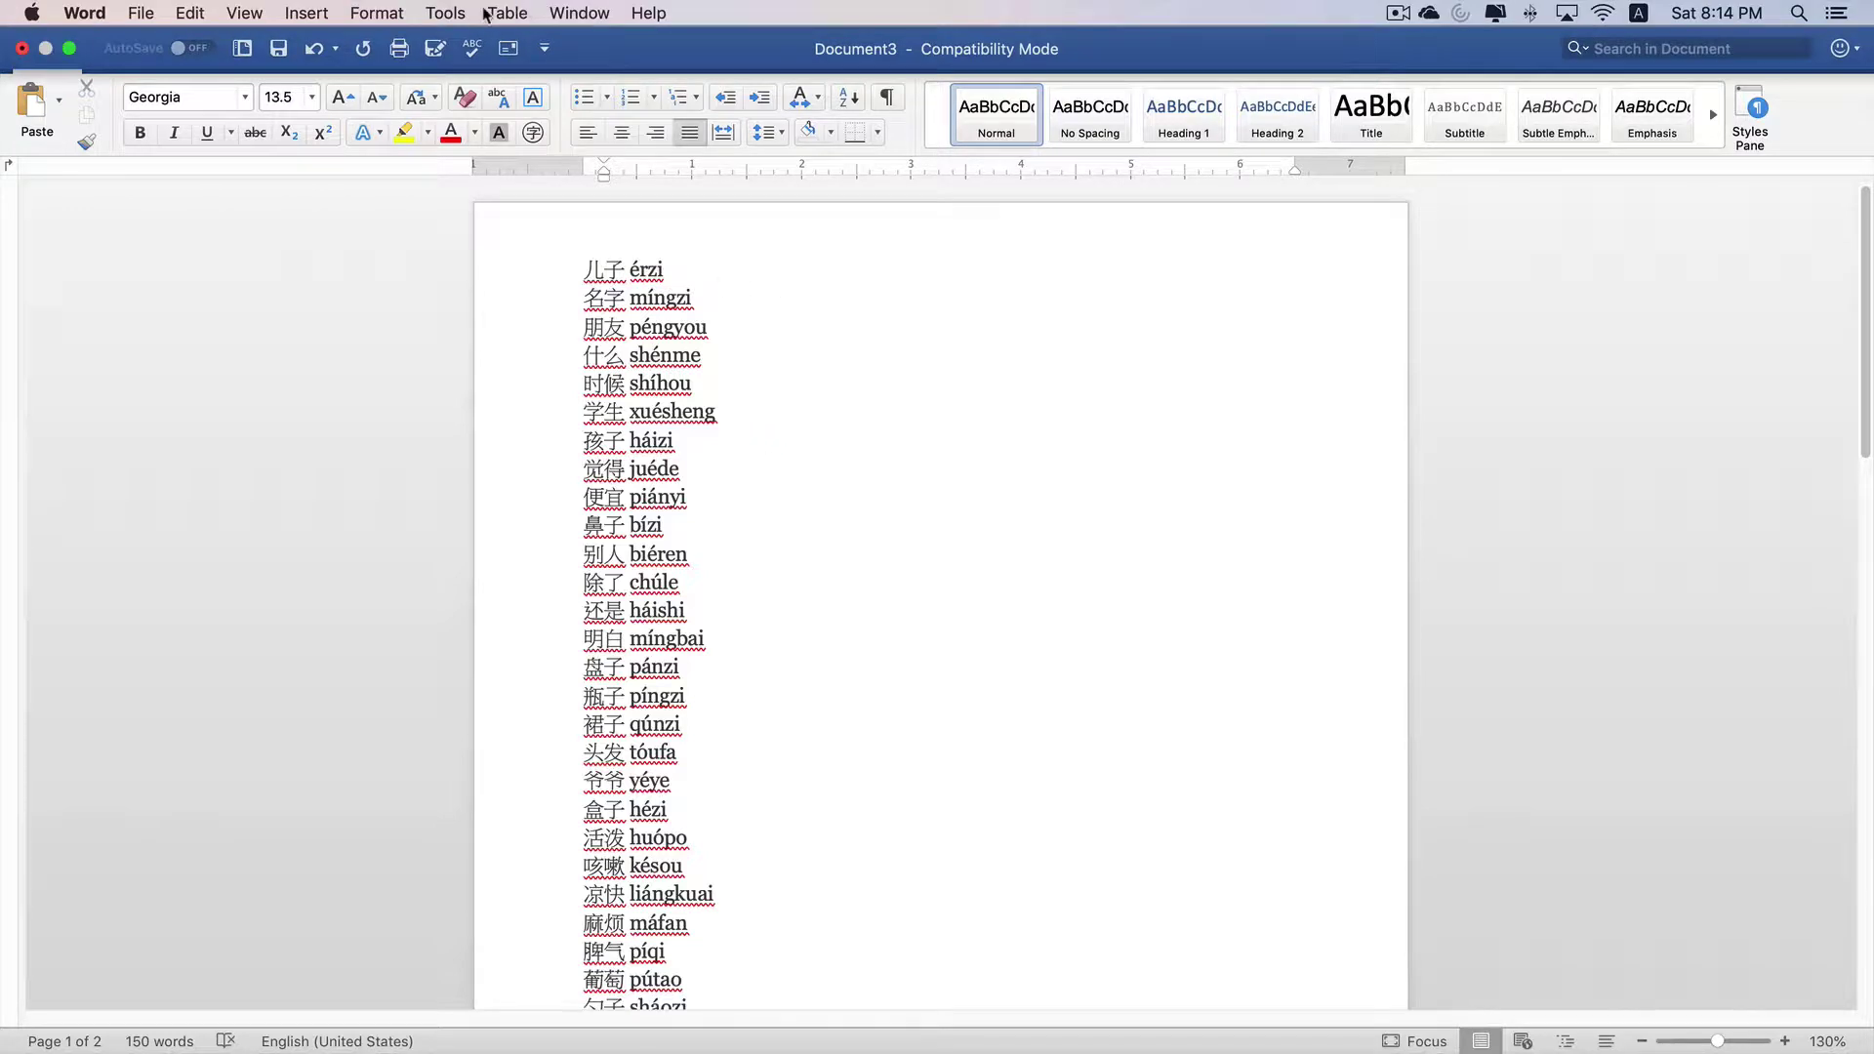
pyautogui.click(447, 13)
pyautogui.moveTo(465, 54)
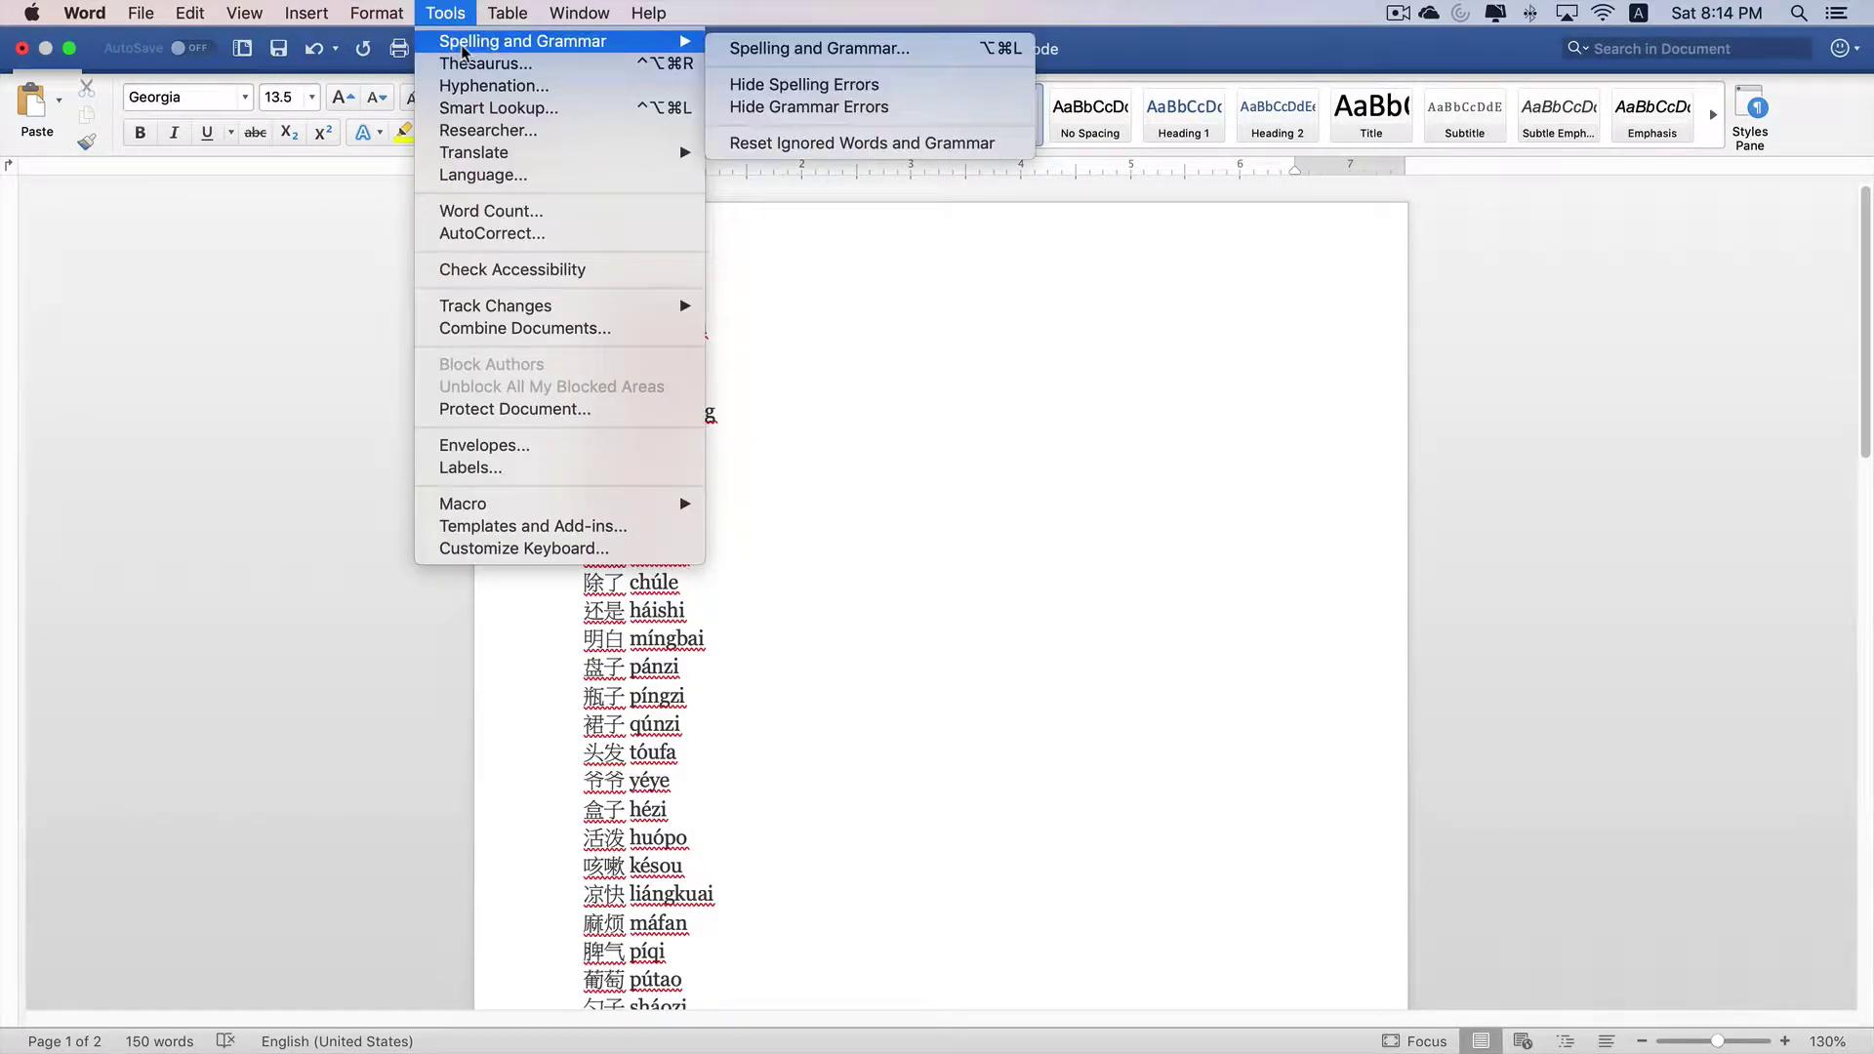
pyautogui.click(790, 84)
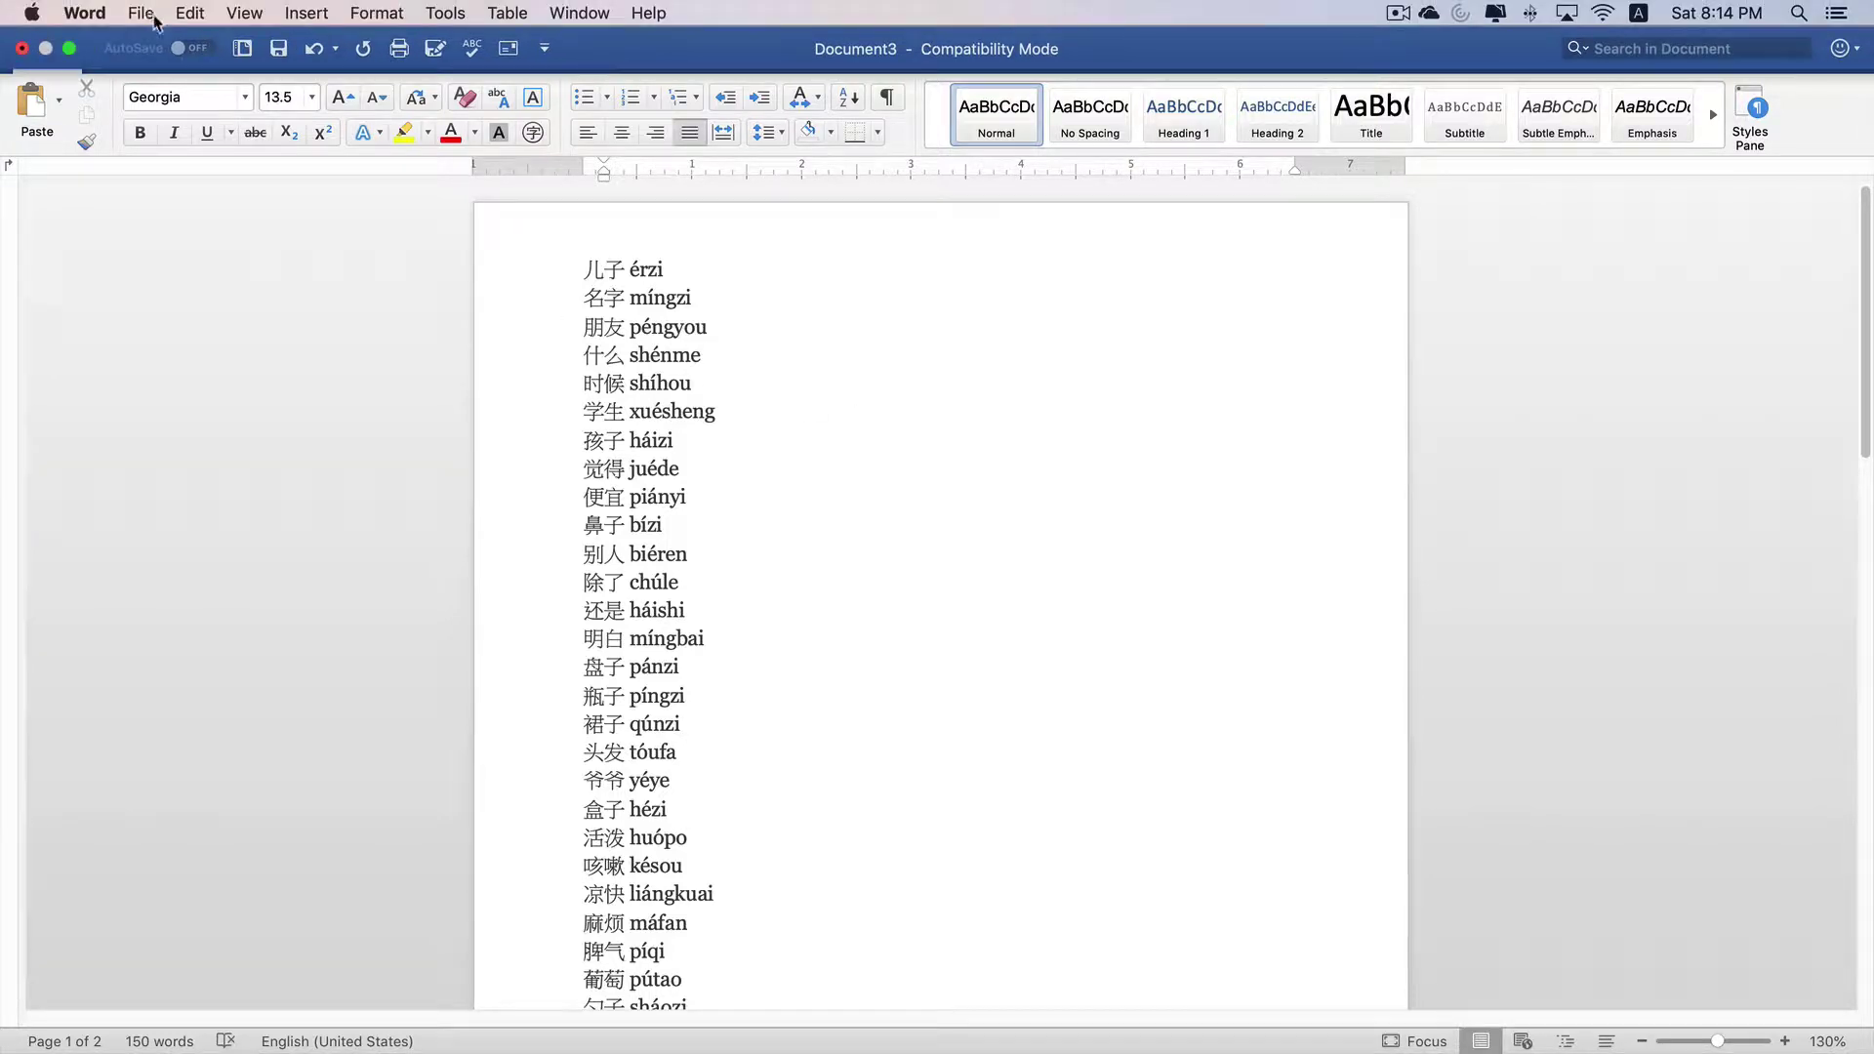
# Save the Word vocabulary list to the Desktop as 'Outline' in Rich Text Format (.rtf)
pyautogui.click(154, 16)
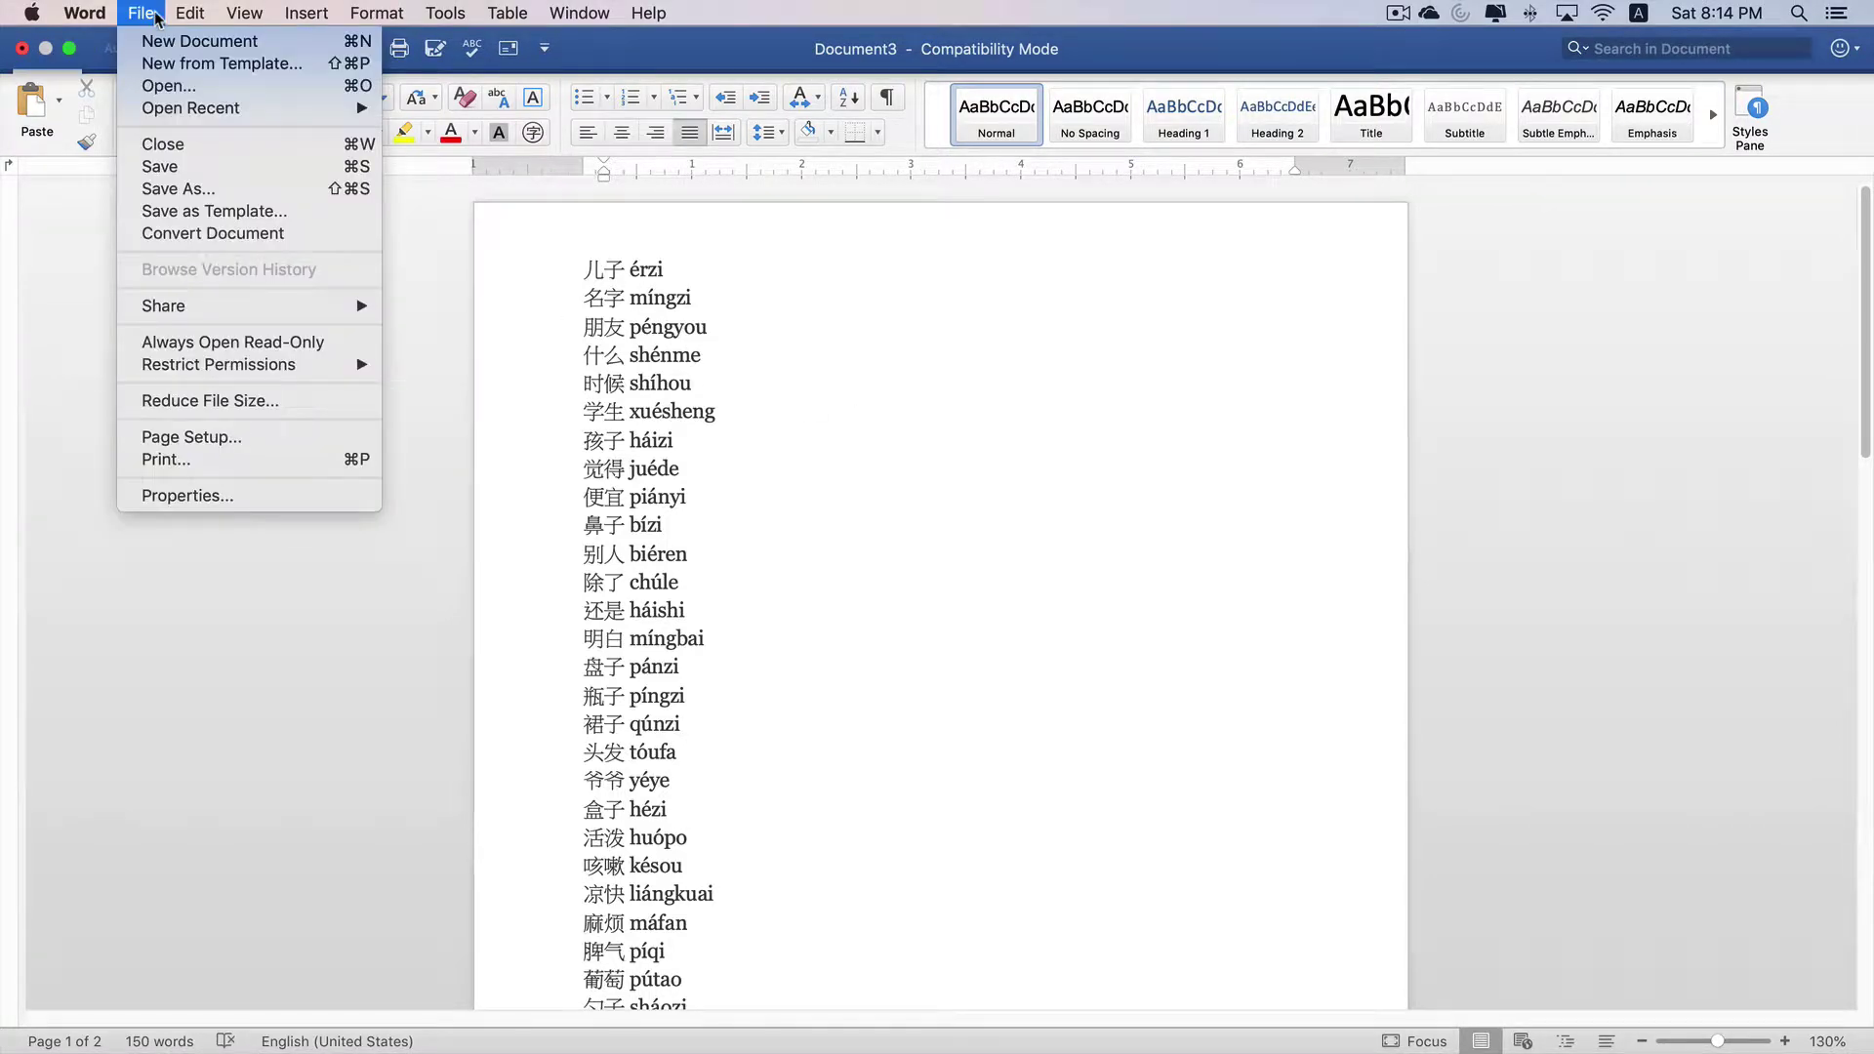
pyautogui.click(172, 189)
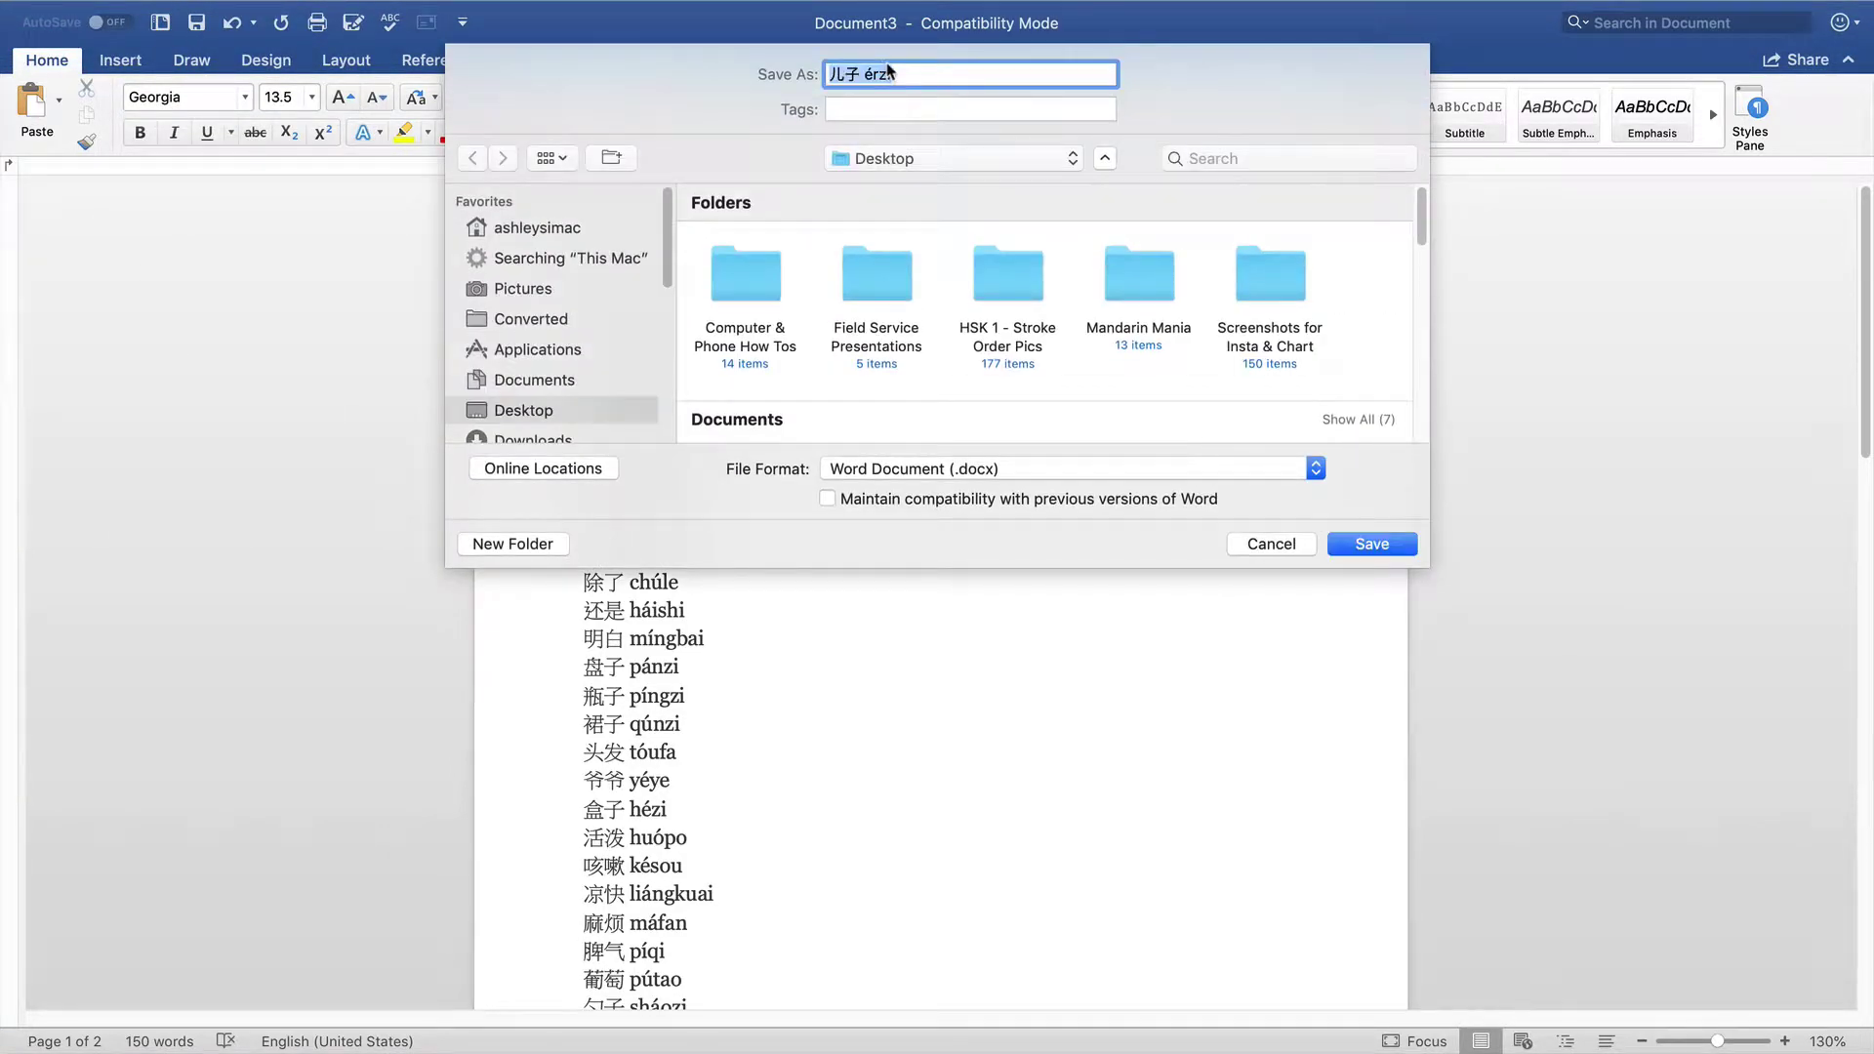
pyautogui.write('Outline')
pyautogui.click(897, 473)
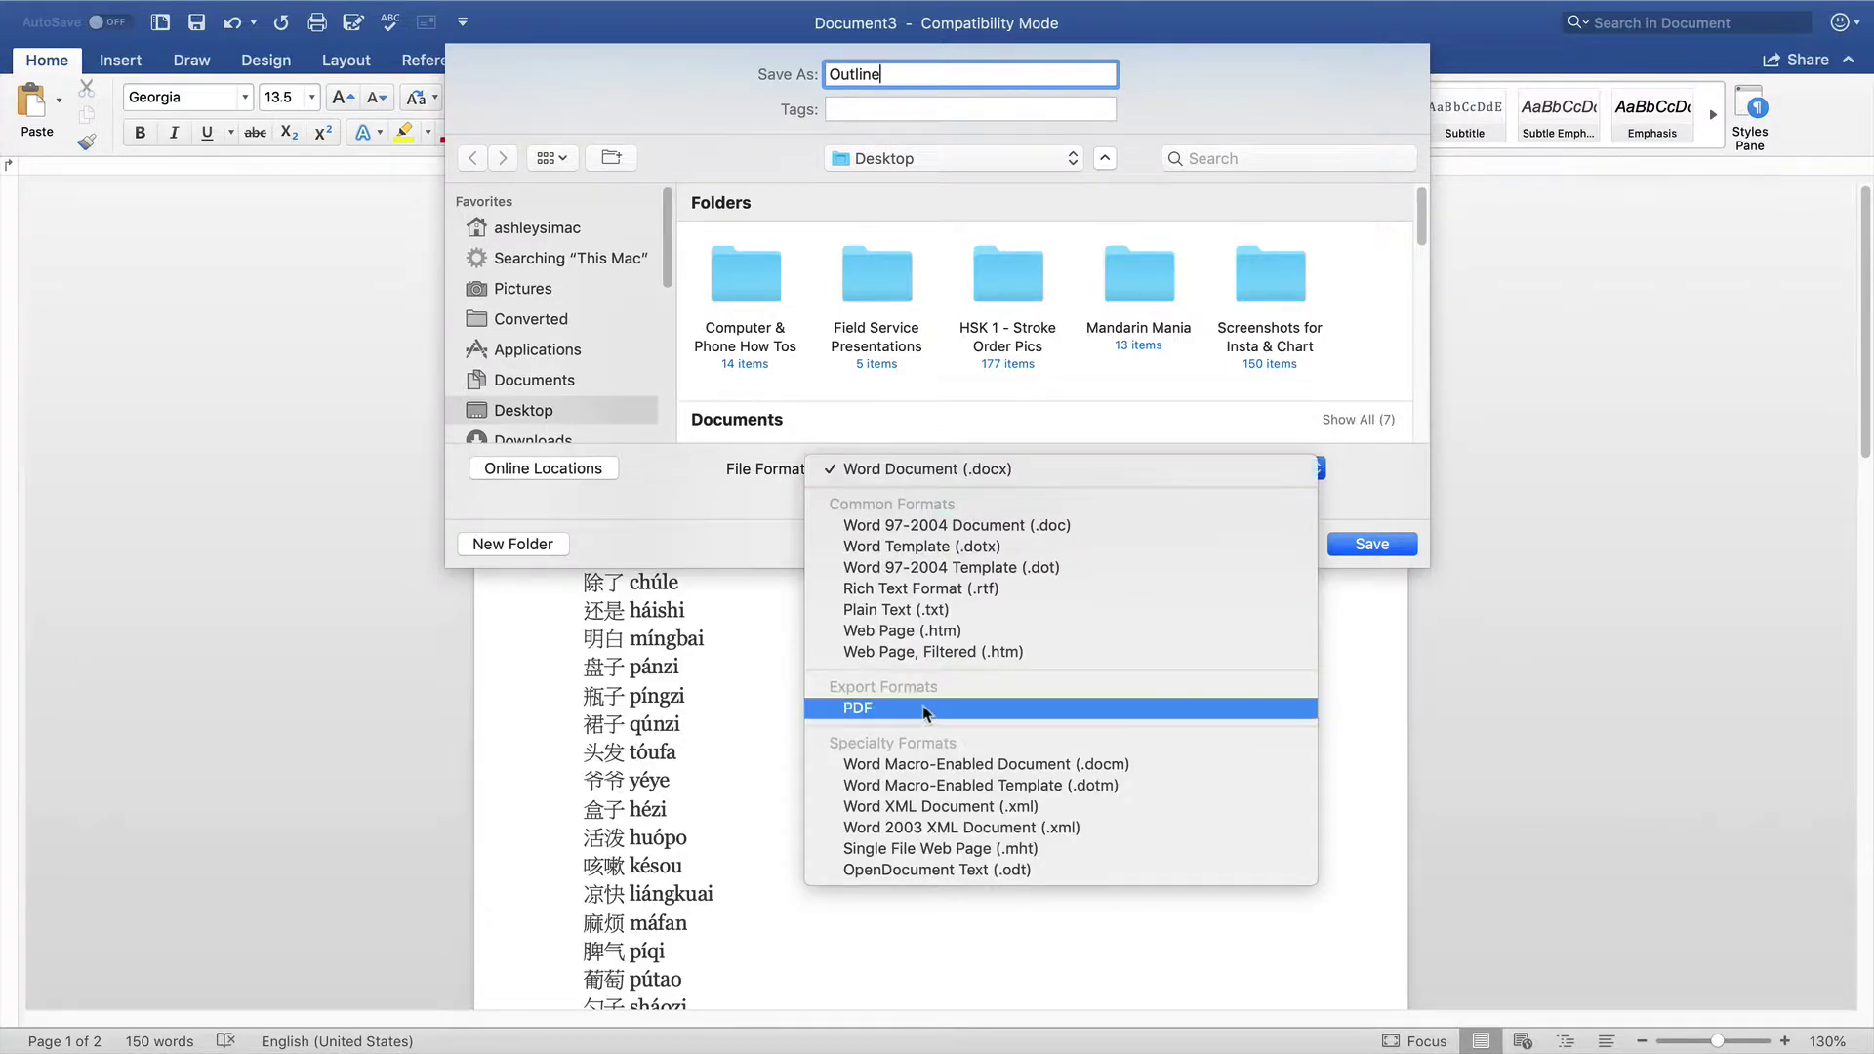
pyautogui.click(928, 588)
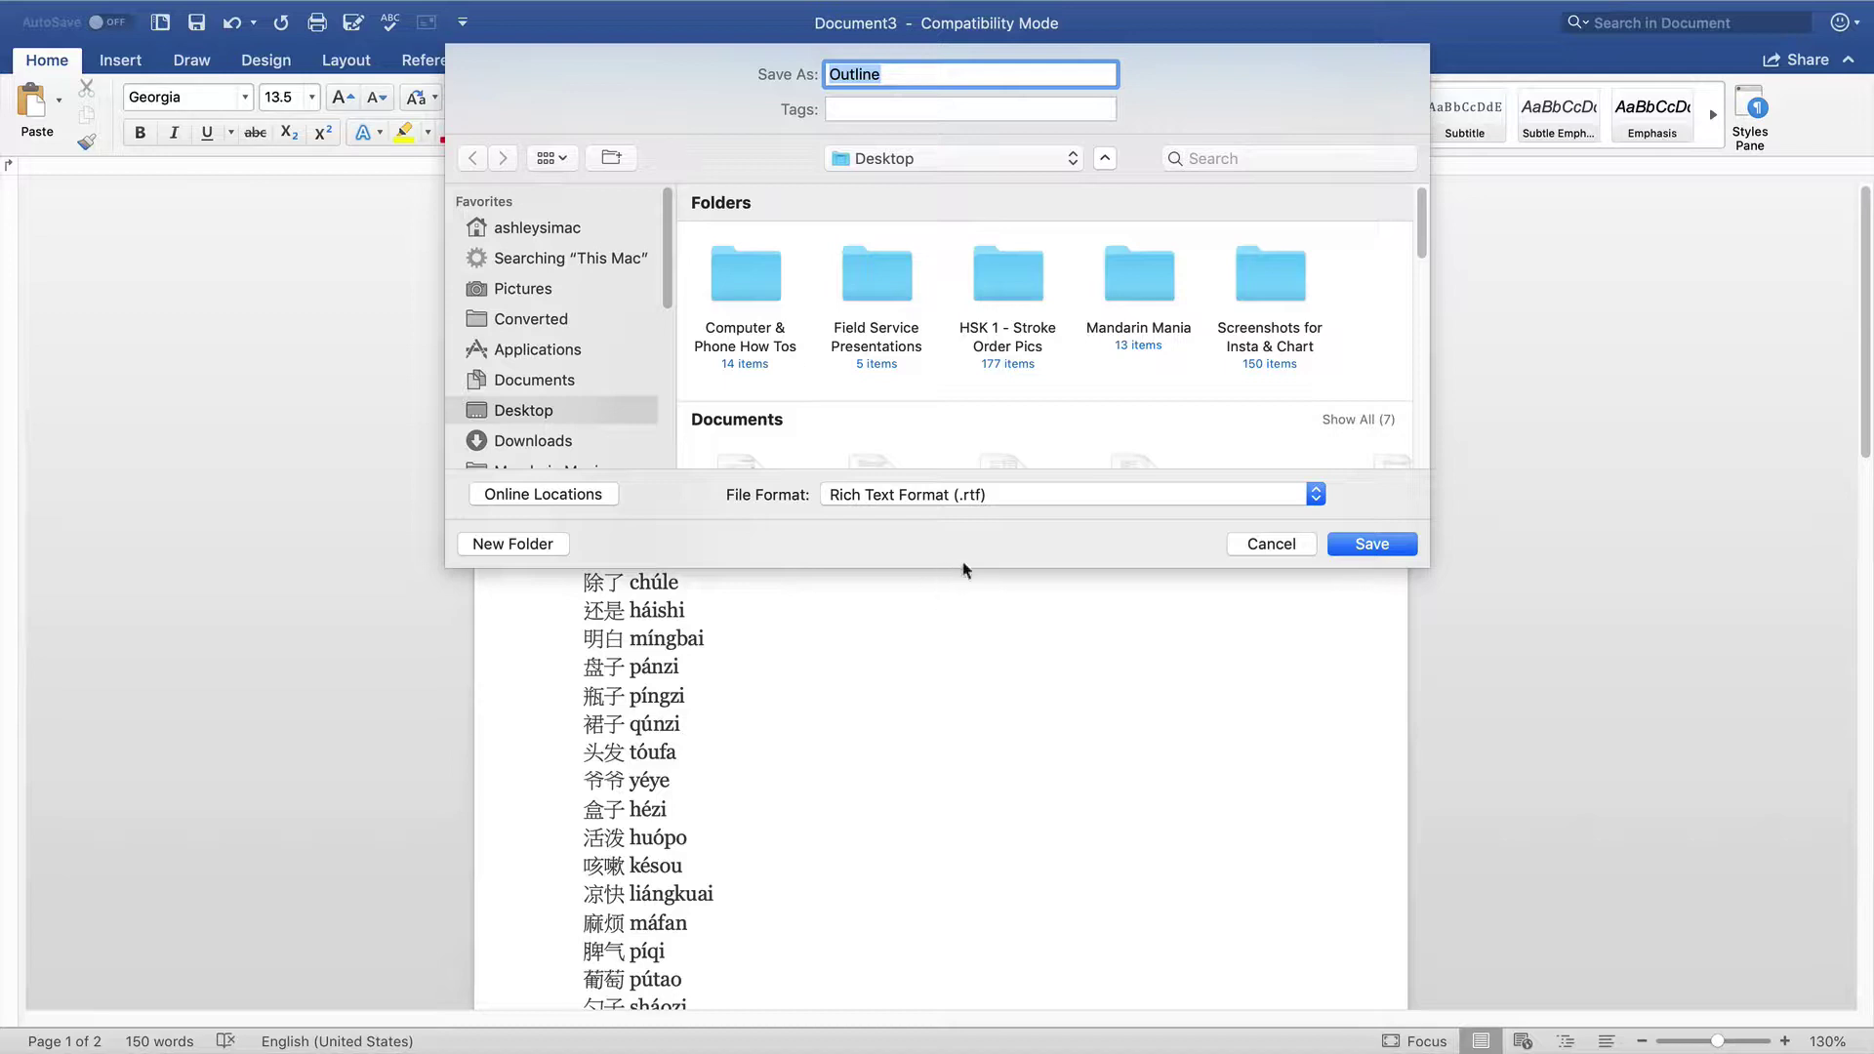
pyautogui.click(1337, 547)
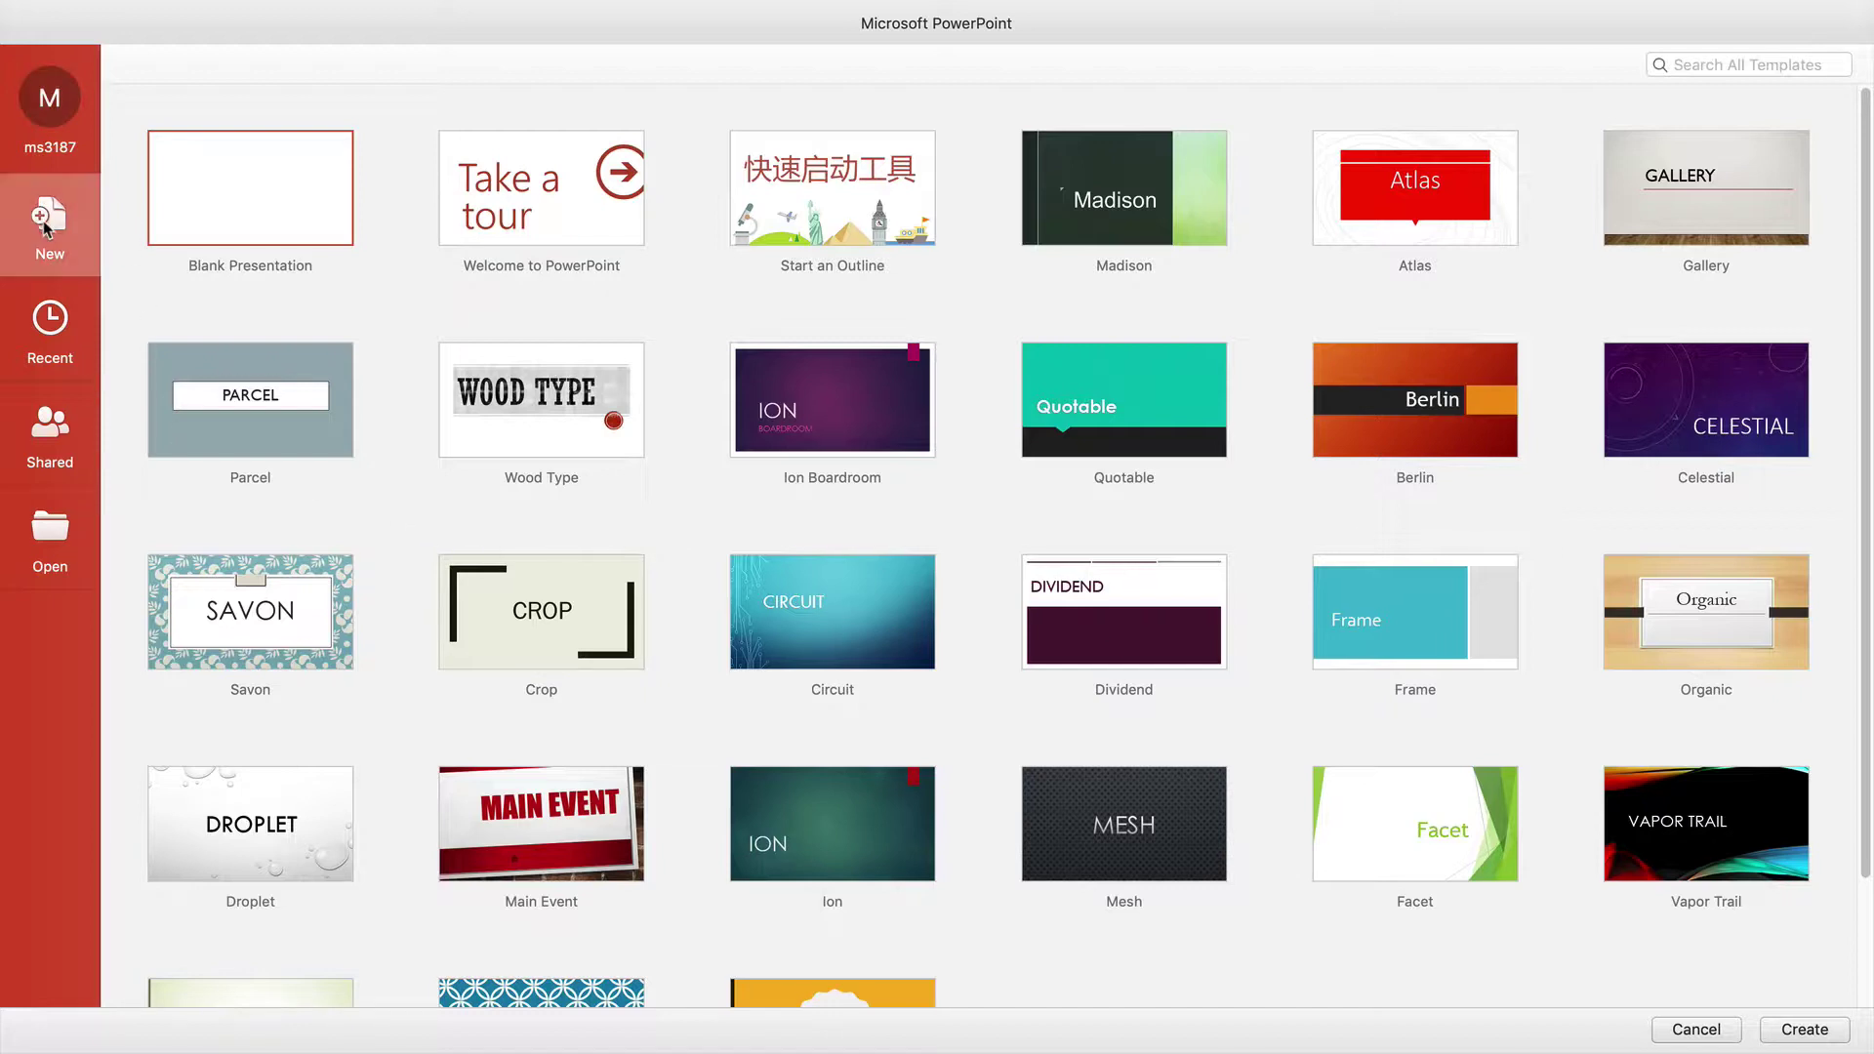
# Create a new presentation from the Savon design template
pyautogui.click(239, 624)
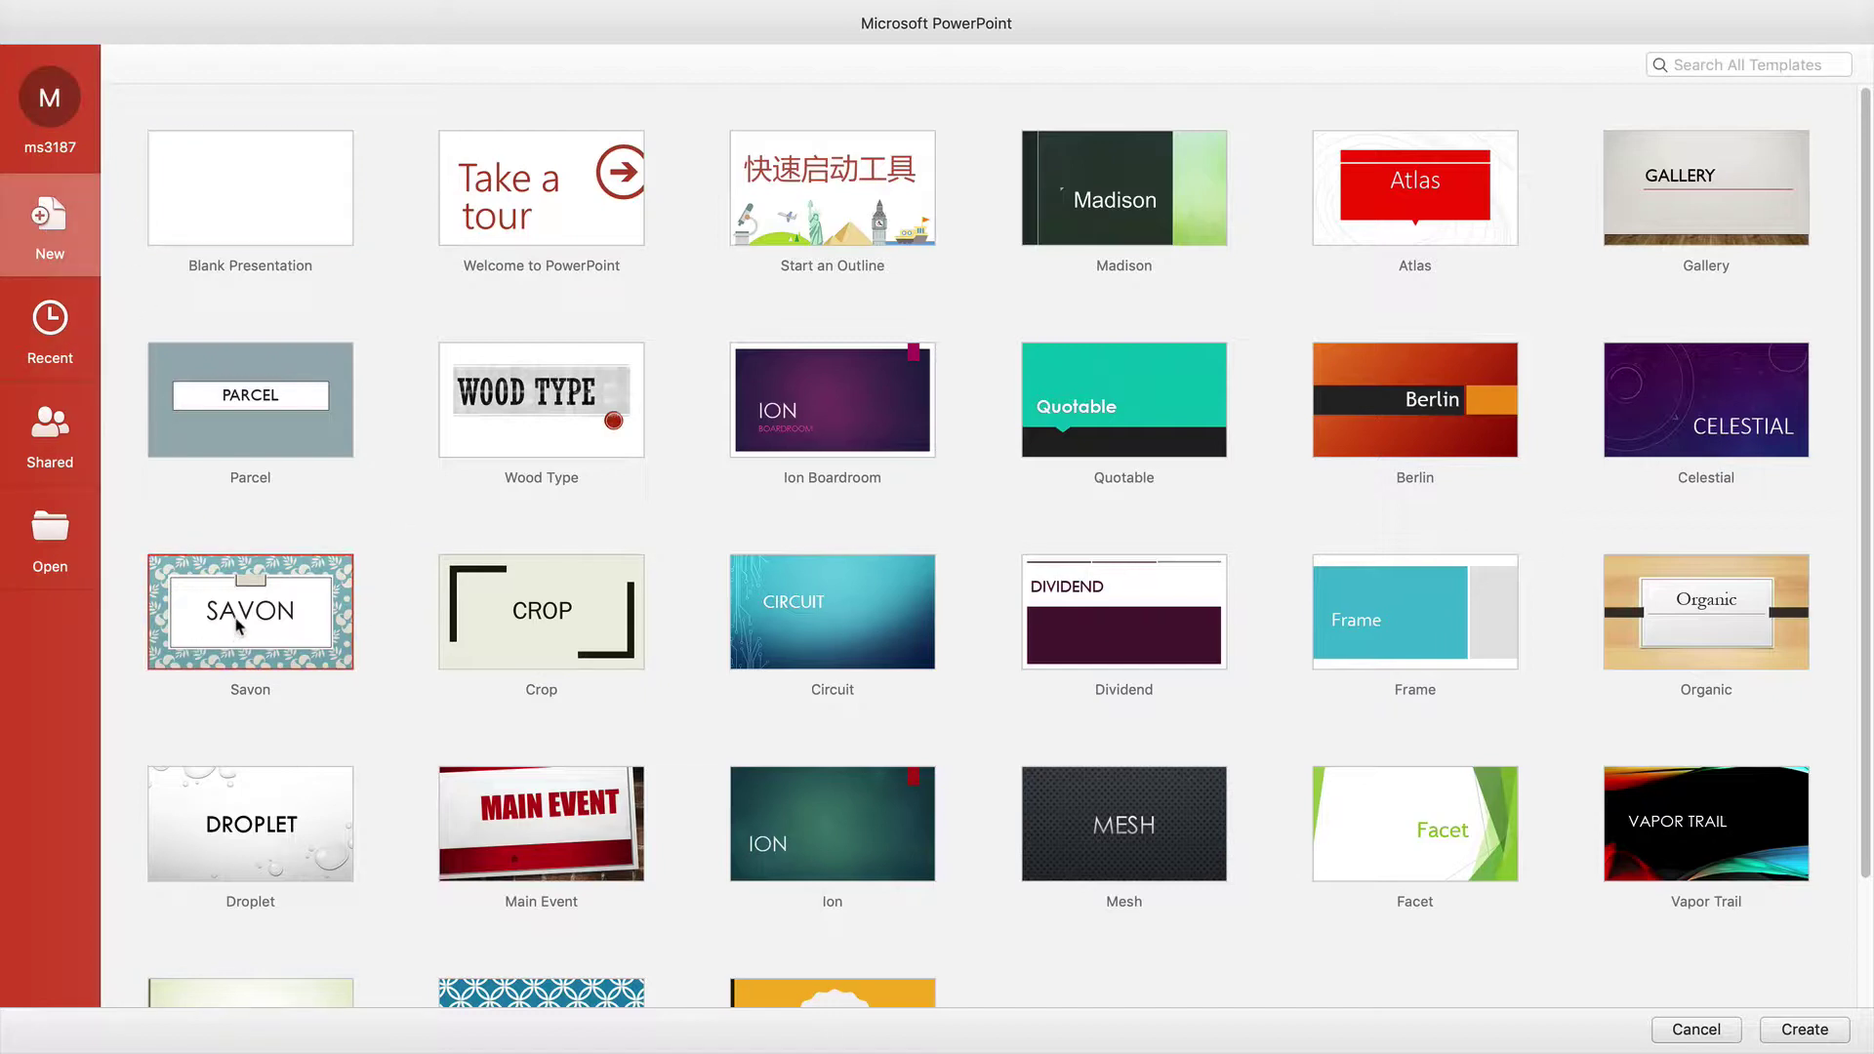
pyautogui.click(1804, 1033)
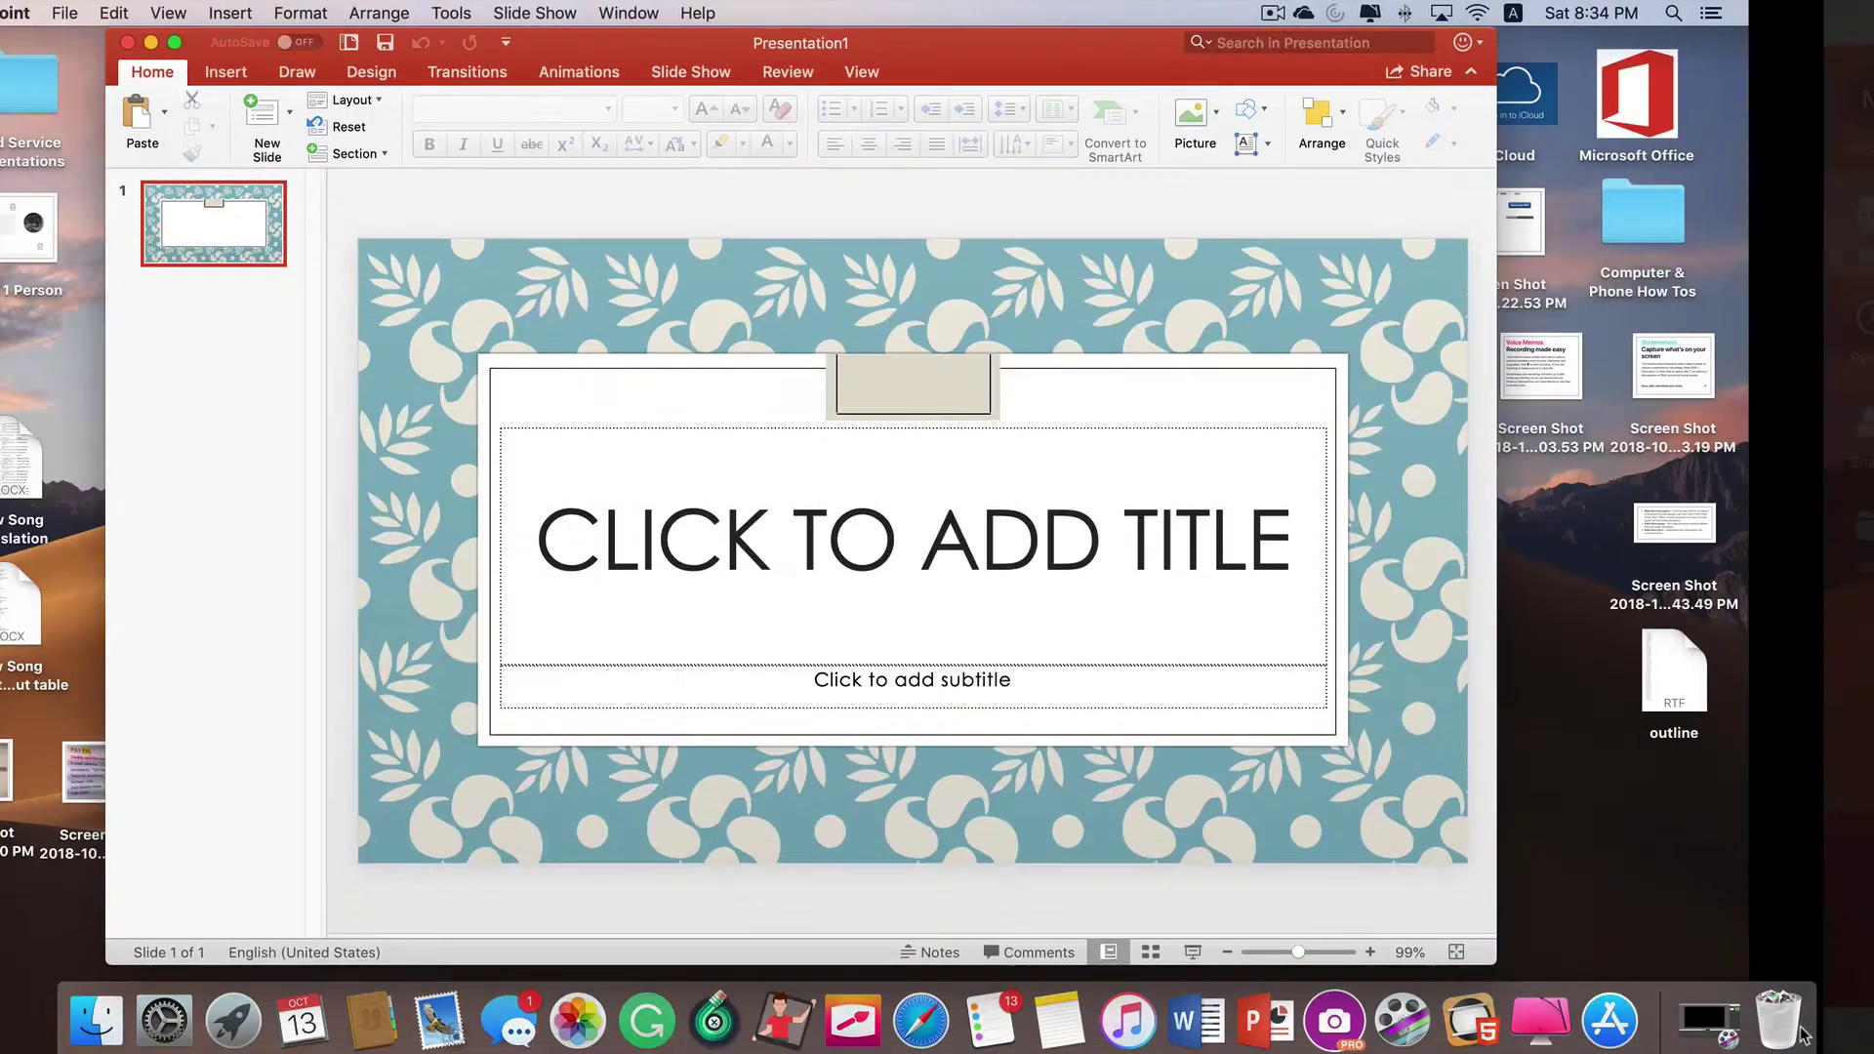
# Maximize the presentation window and enter Slide Master view
pyautogui.click(174, 43)
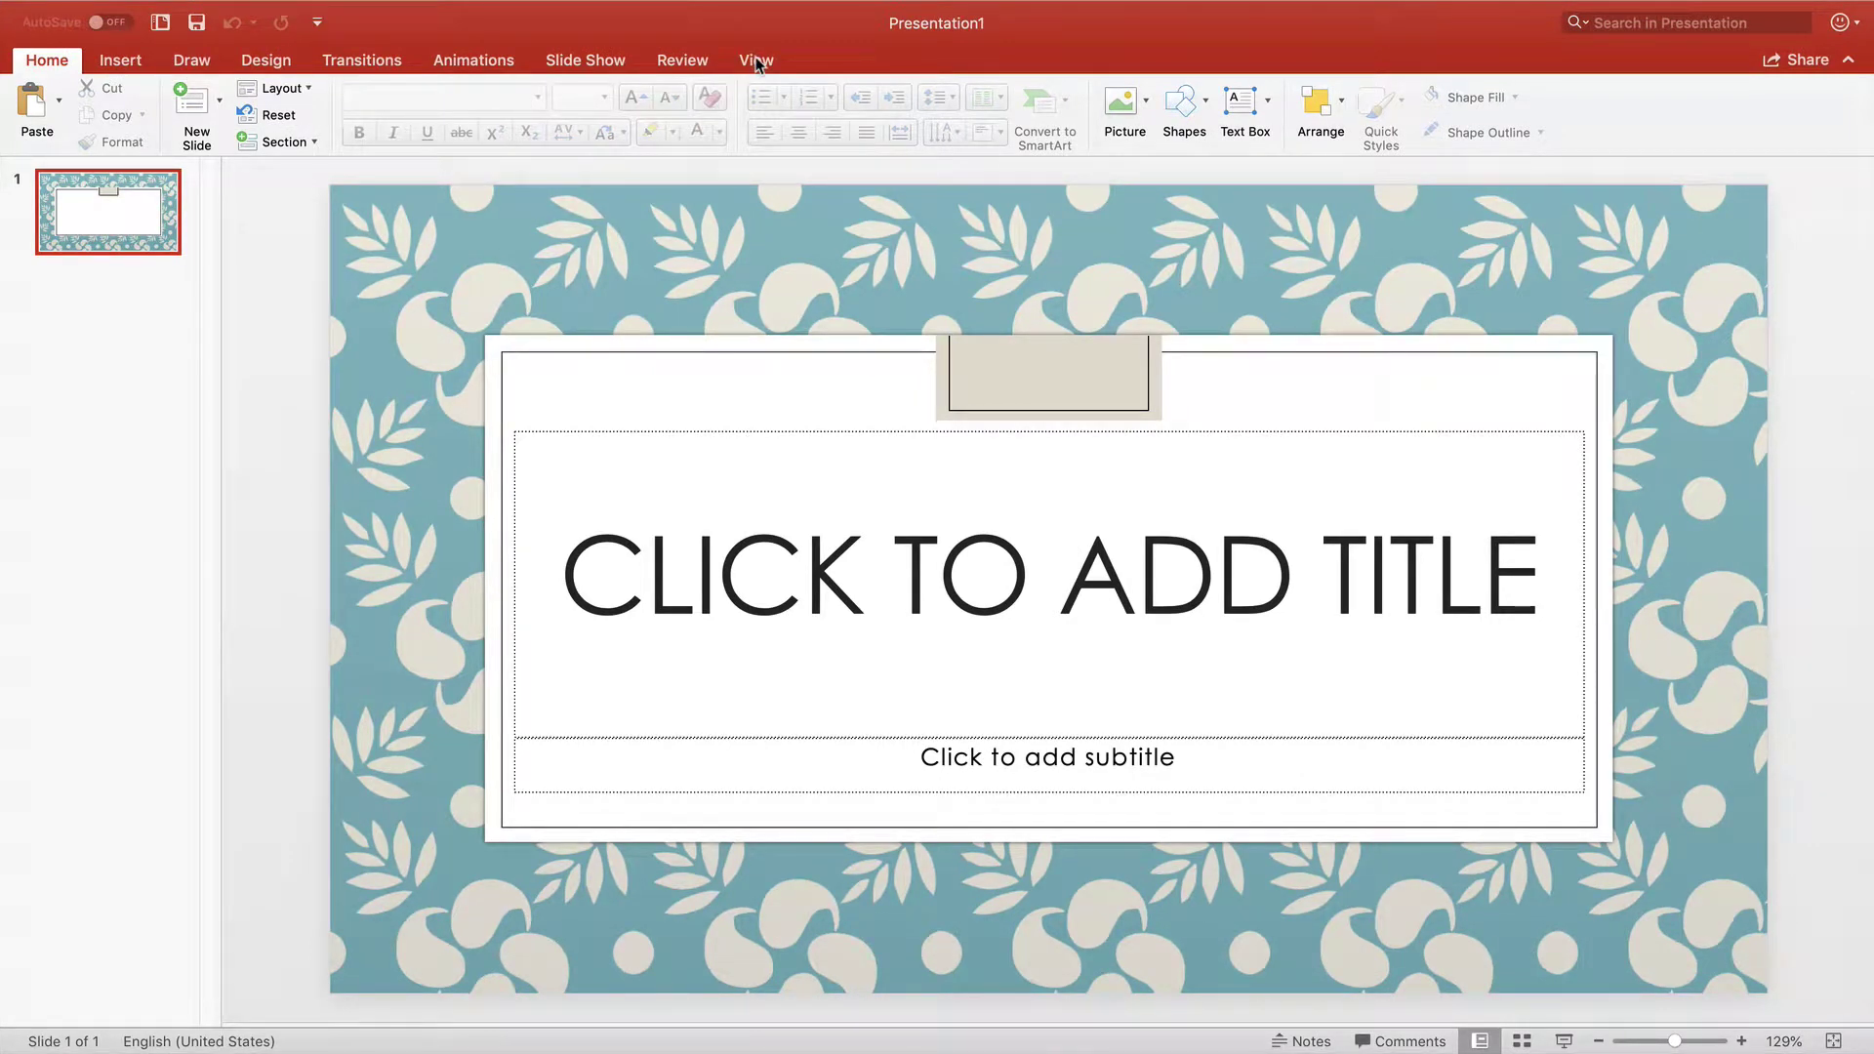
pyautogui.click(757, 62)
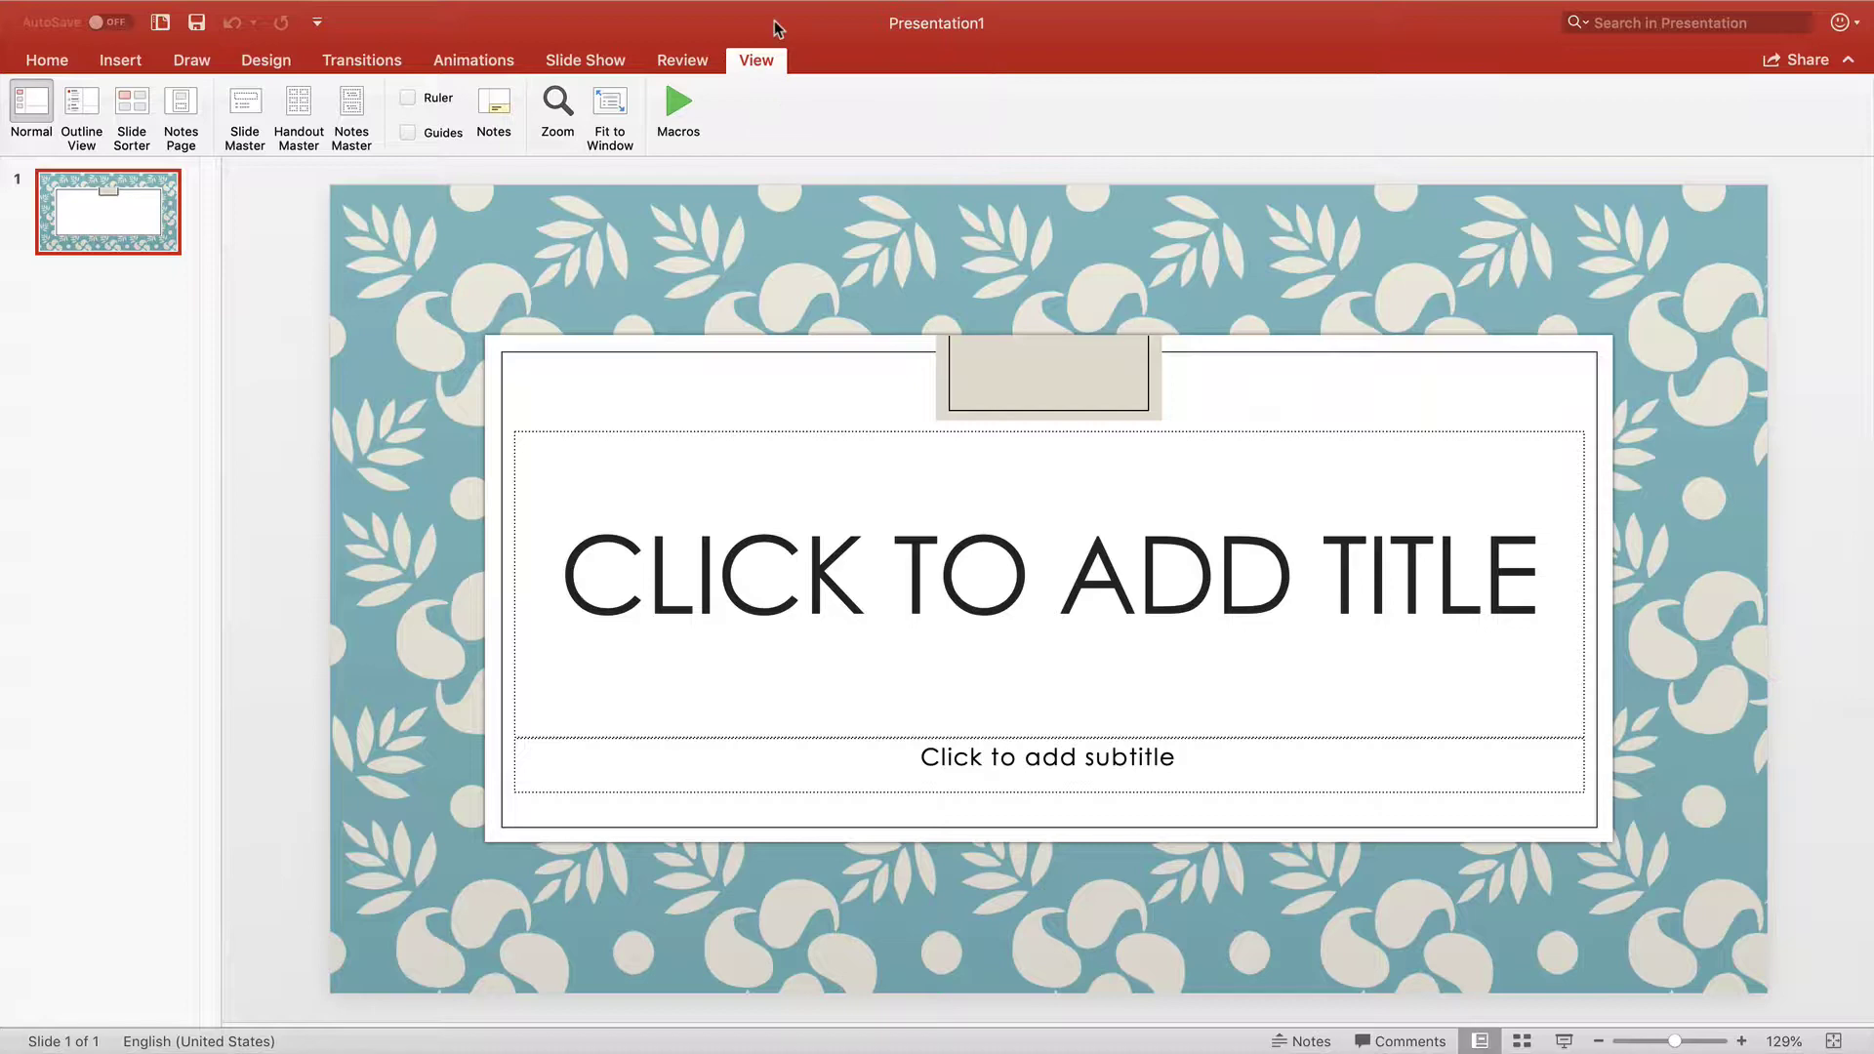
pyautogui.click(248, 109)
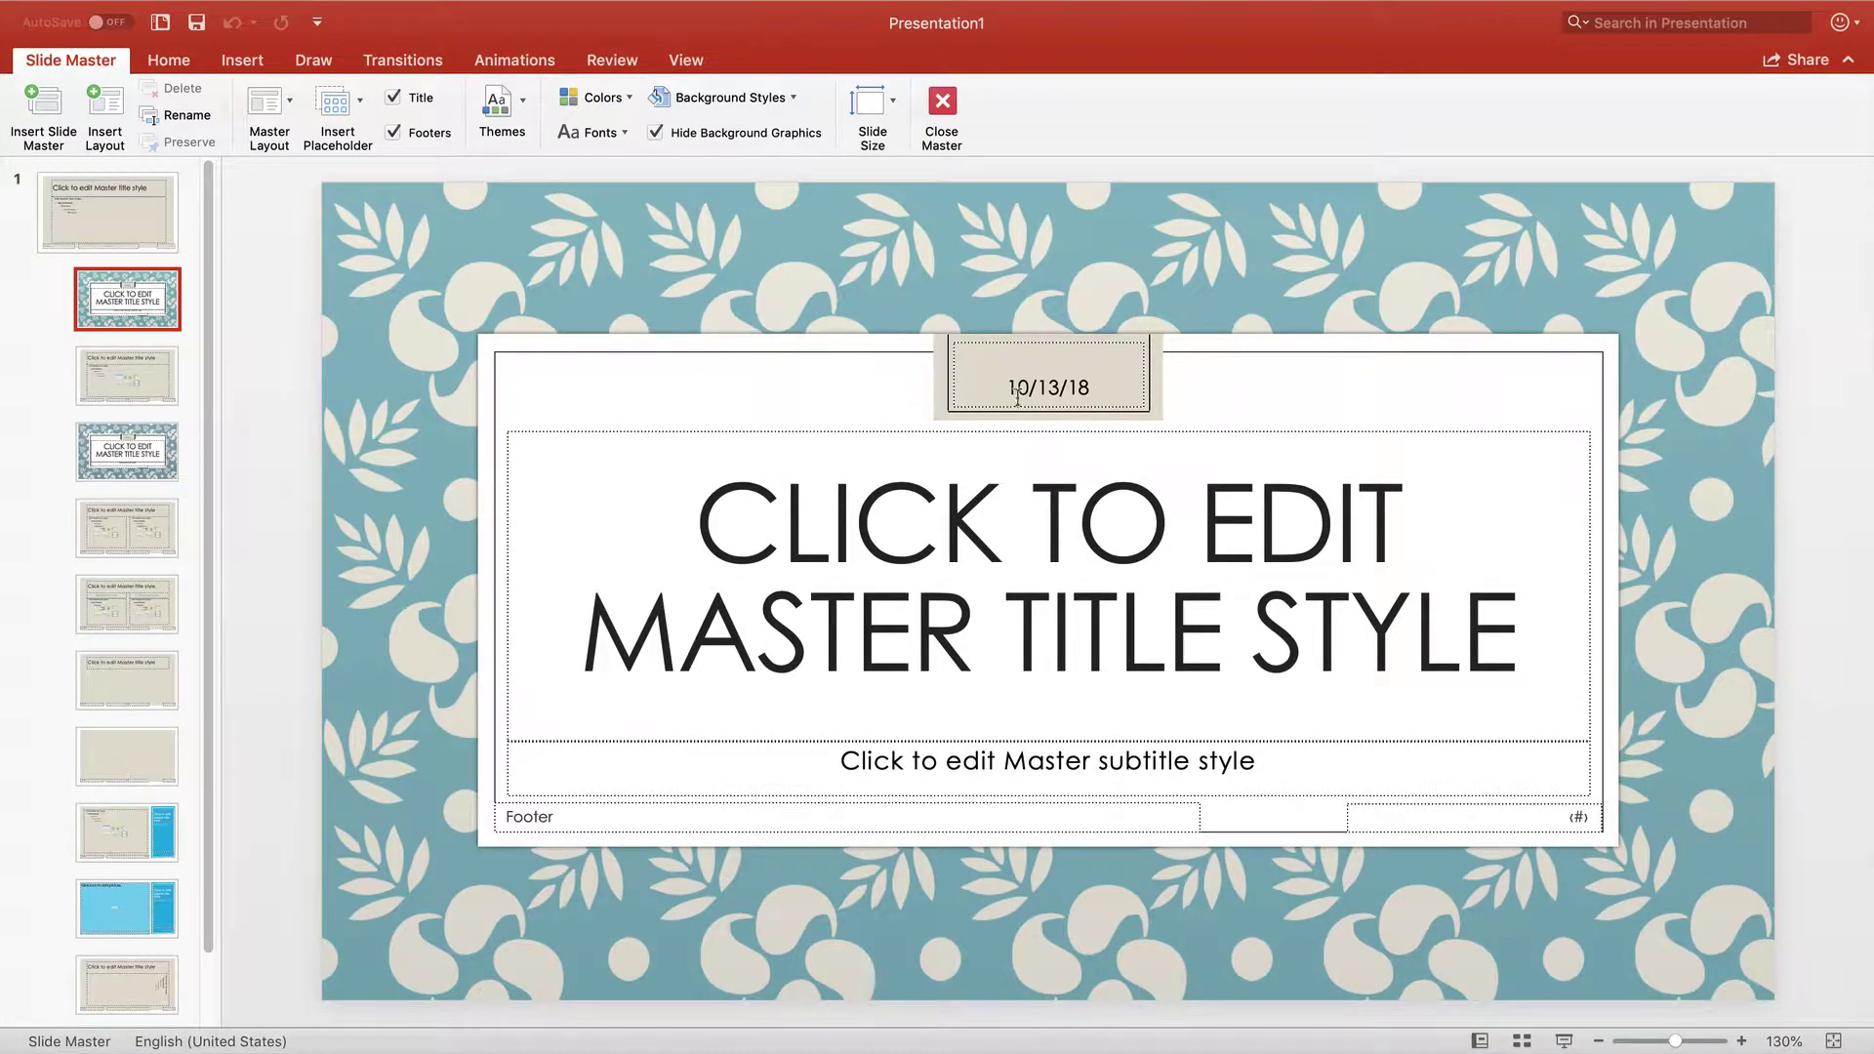
# Cut the date placeholder and the small top rectangle from the title layout
pyautogui.moveTo(1013, 392); pyautogui.dragTo(1092, 389)
pyautogui.rightClick(1046, 320)
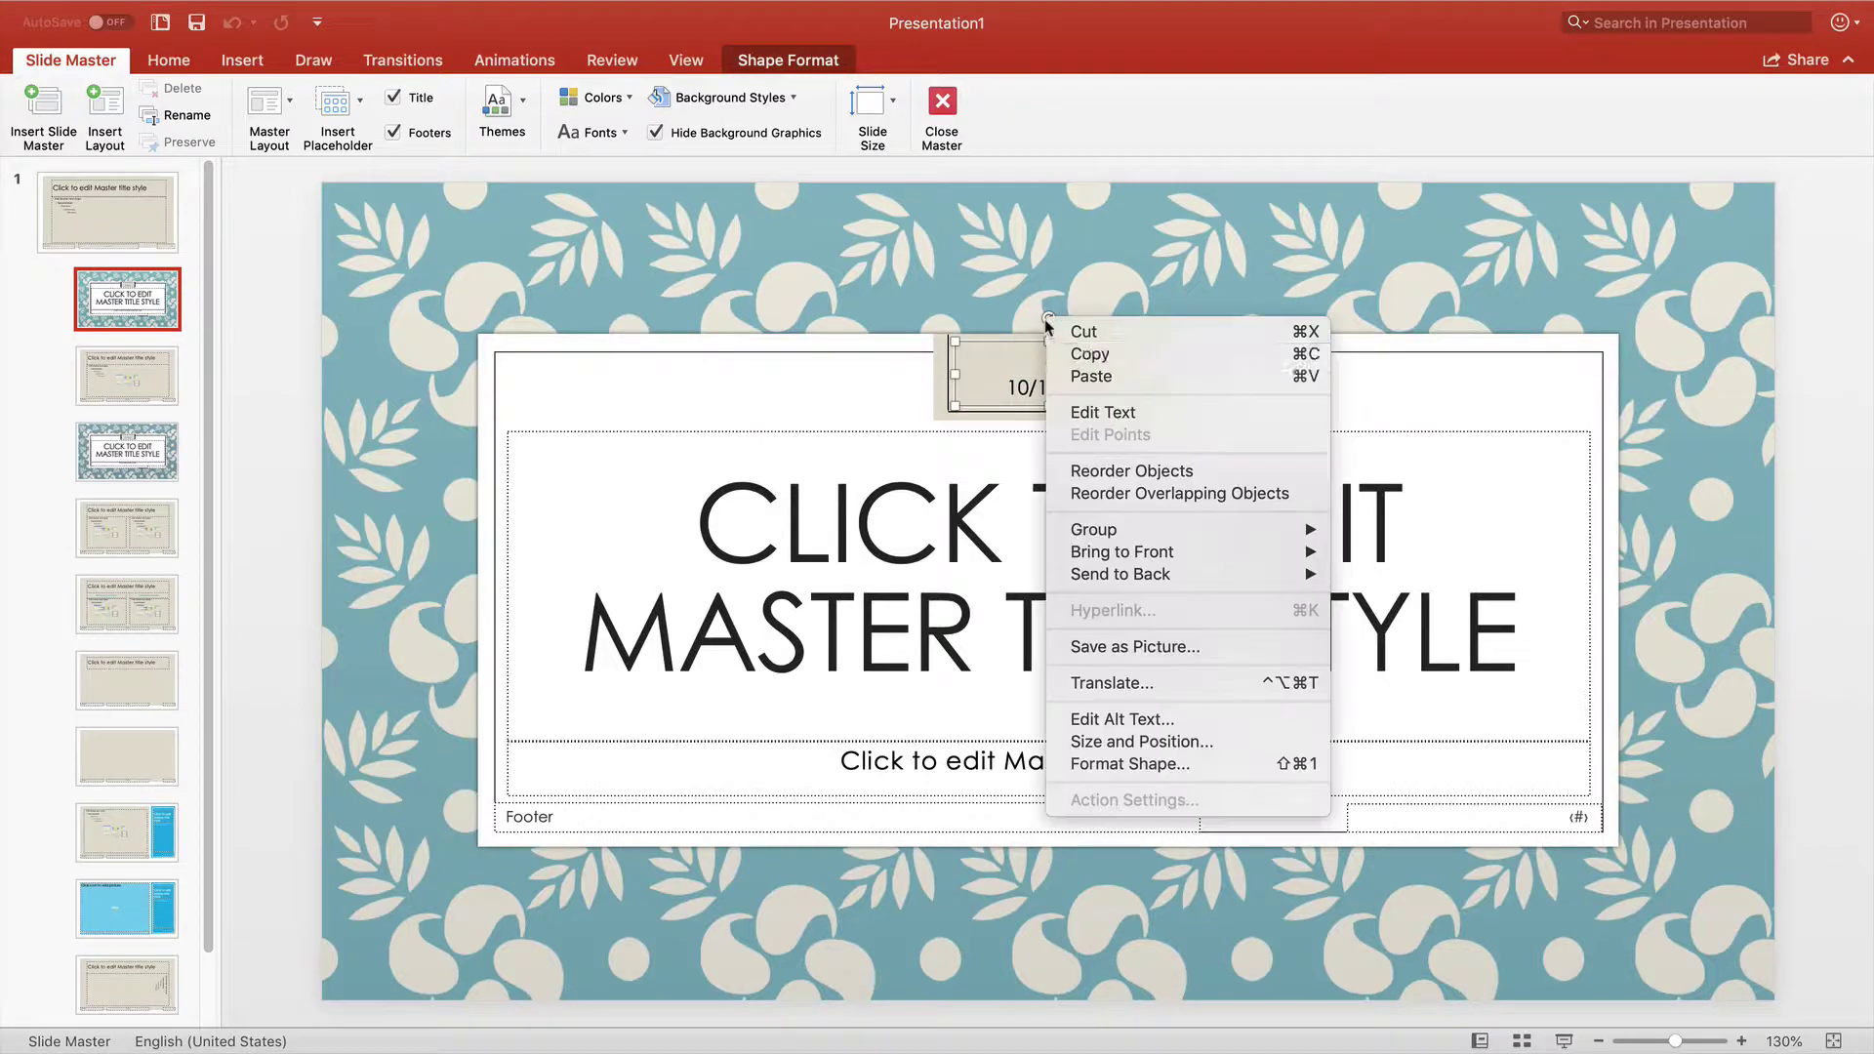
pyautogui.click(1087, 334)
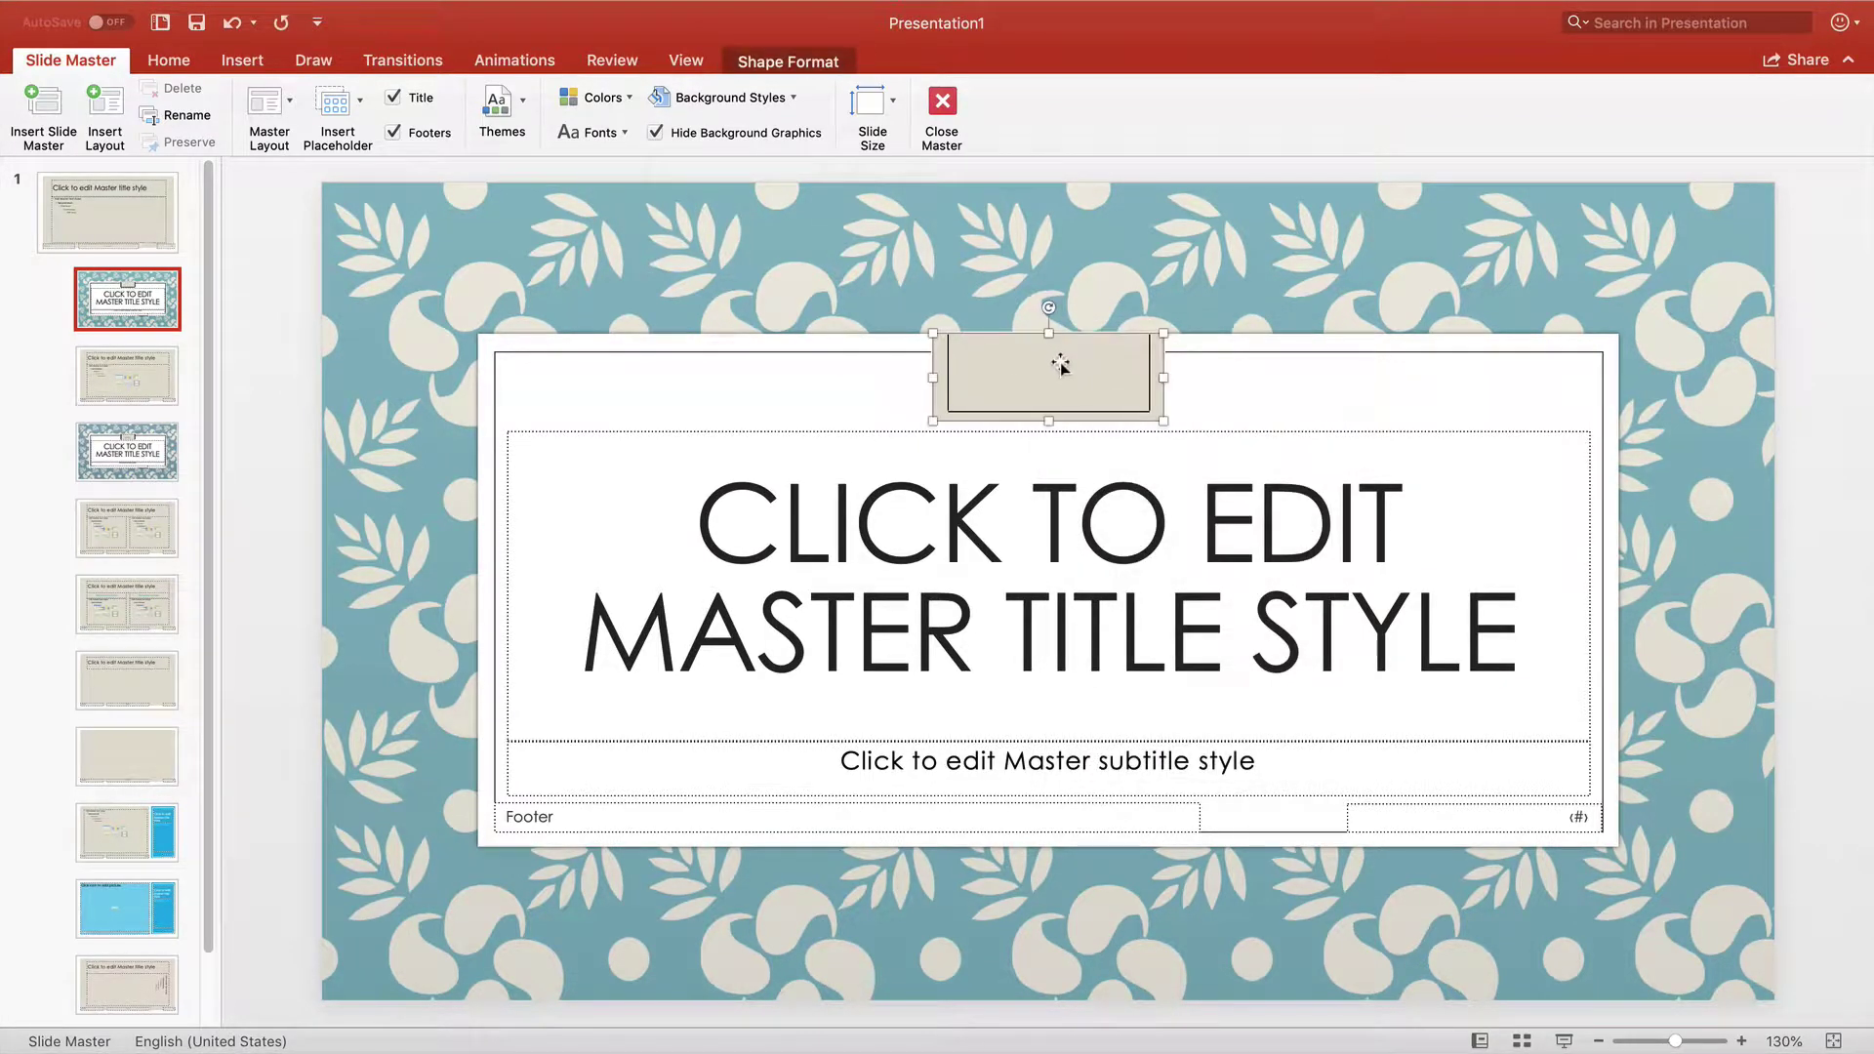
pyautogui.rightClick(1050, 311)
pyautogui.click(1079, 318)
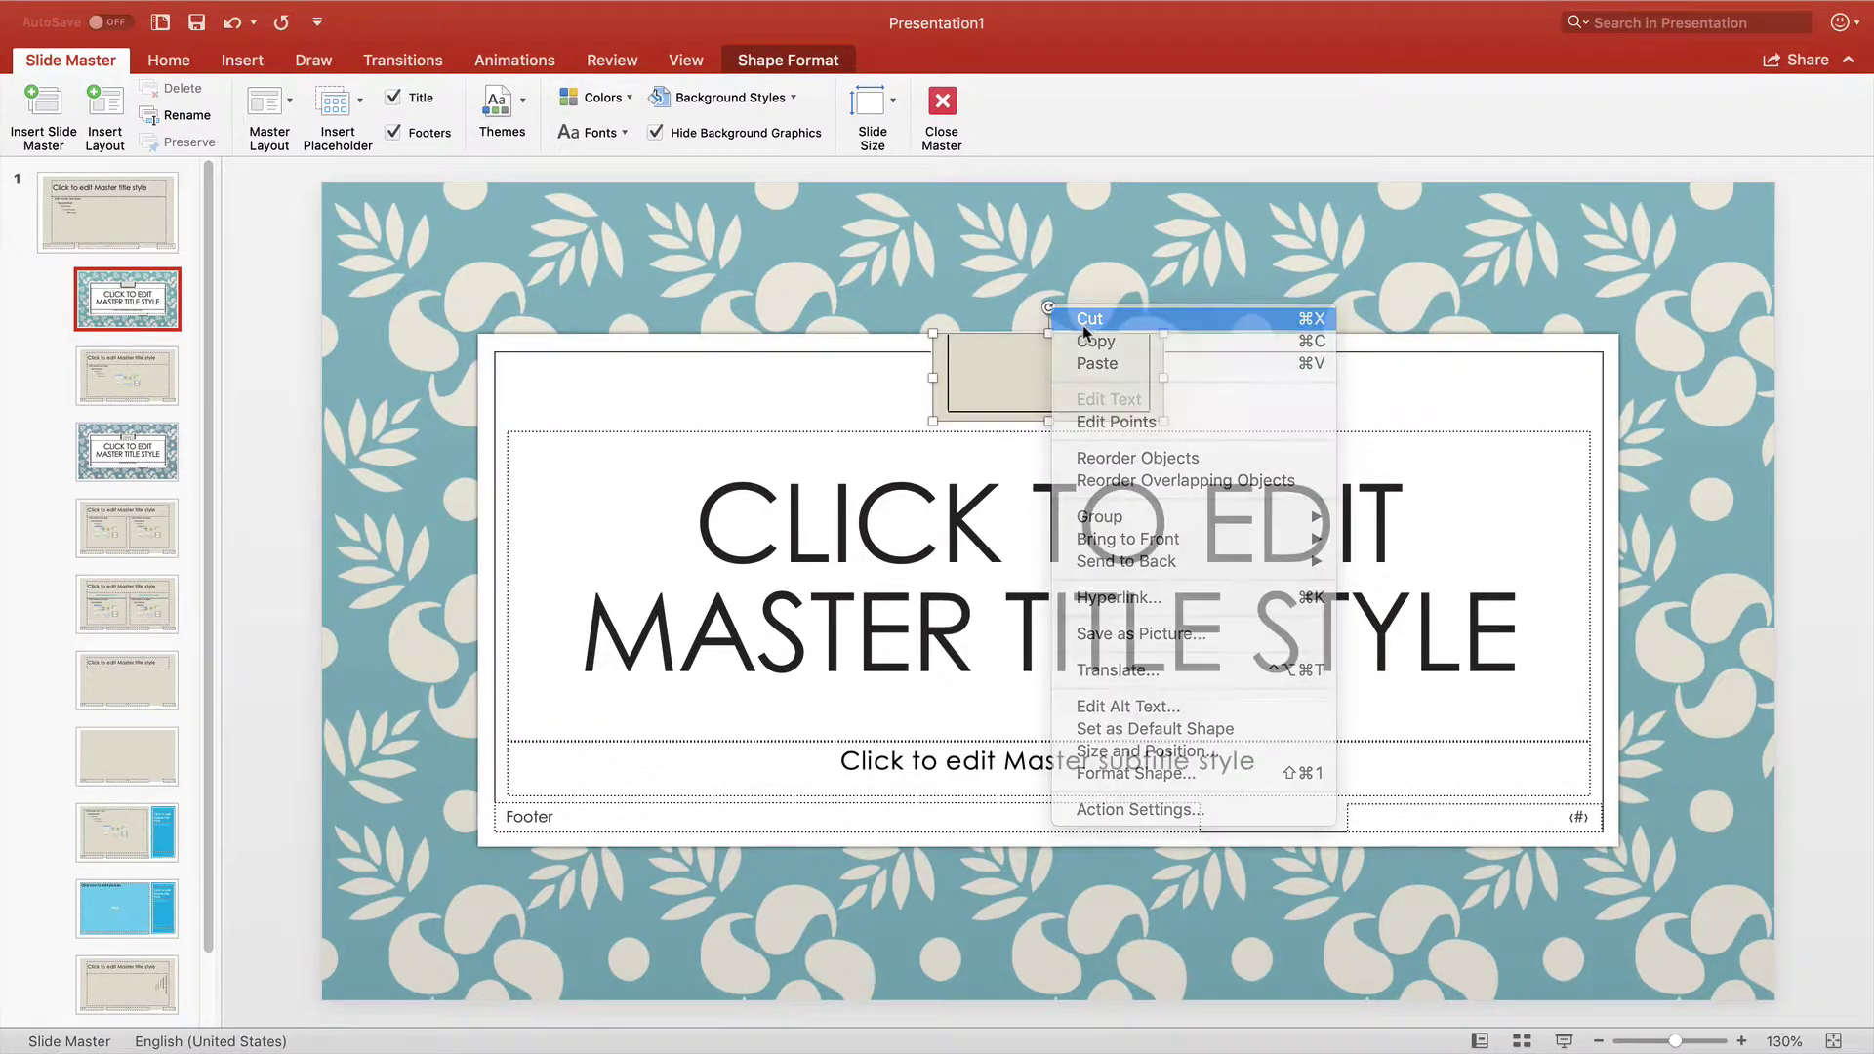
pyautogui.click(1049, 390)
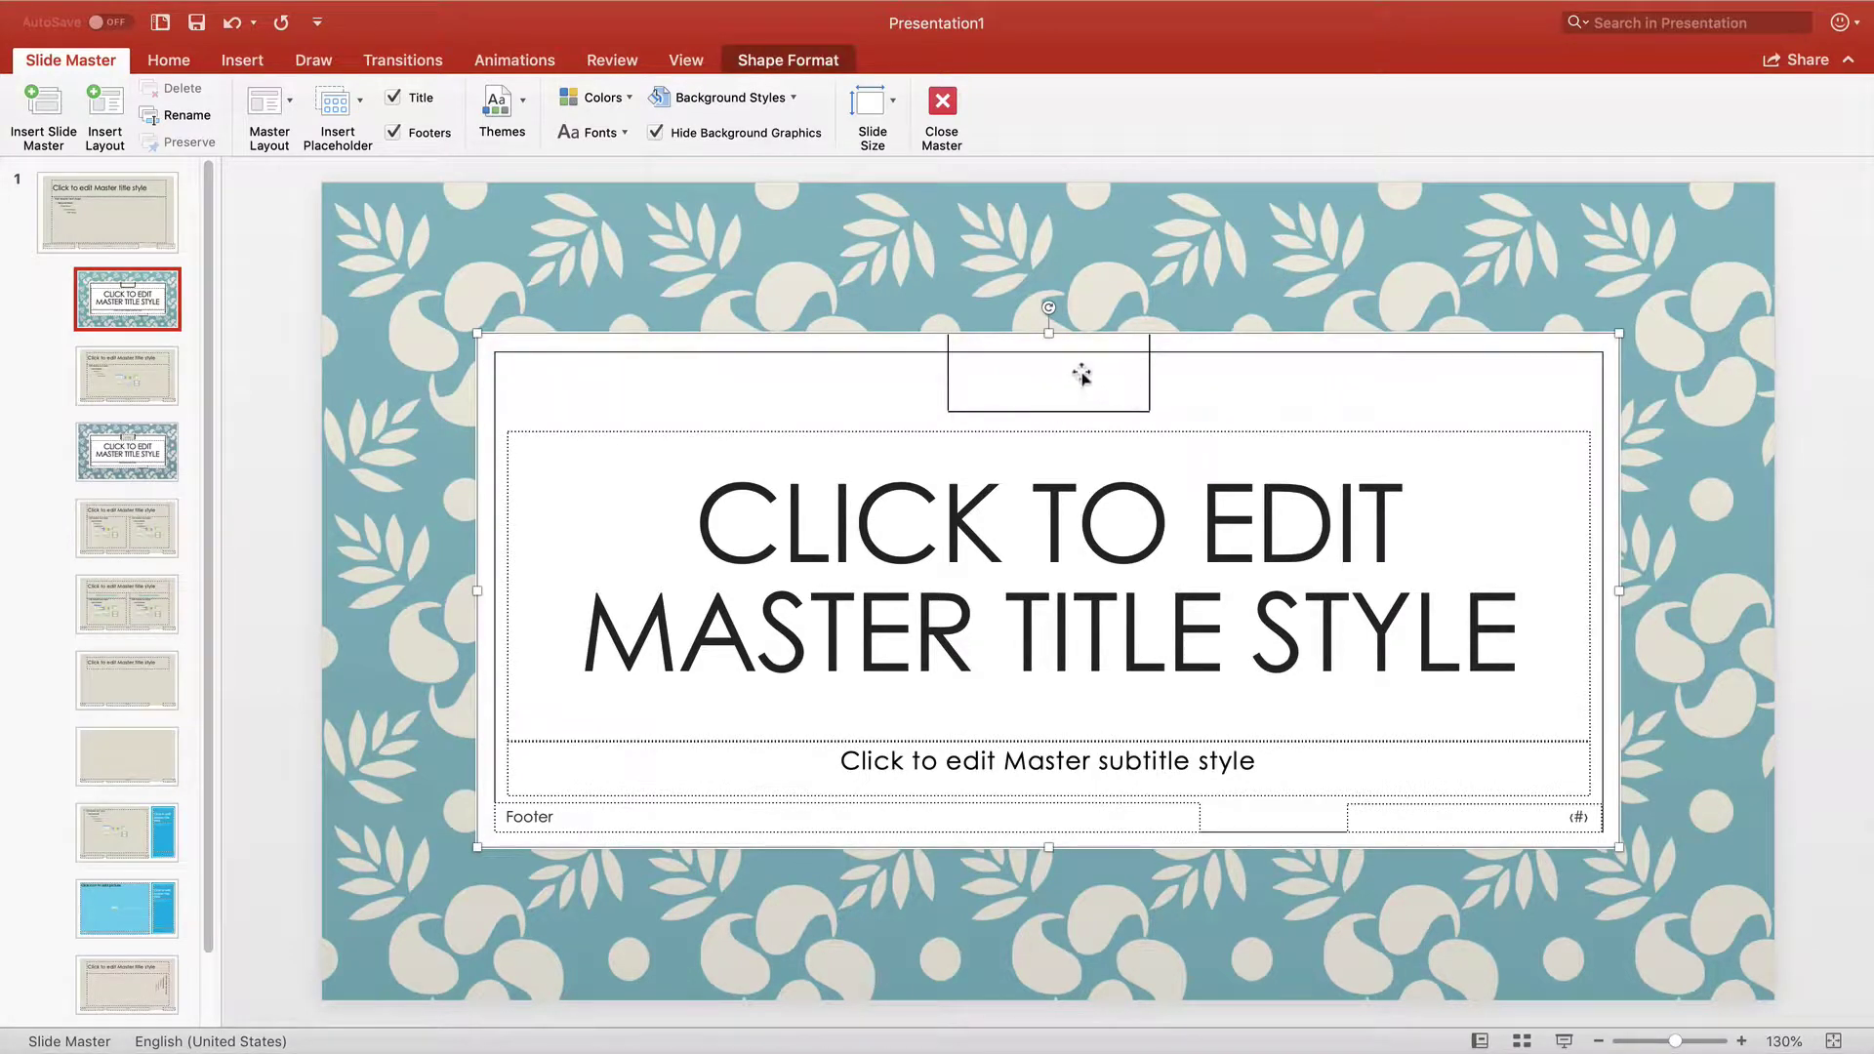
pyautogui.click(1154, 390)
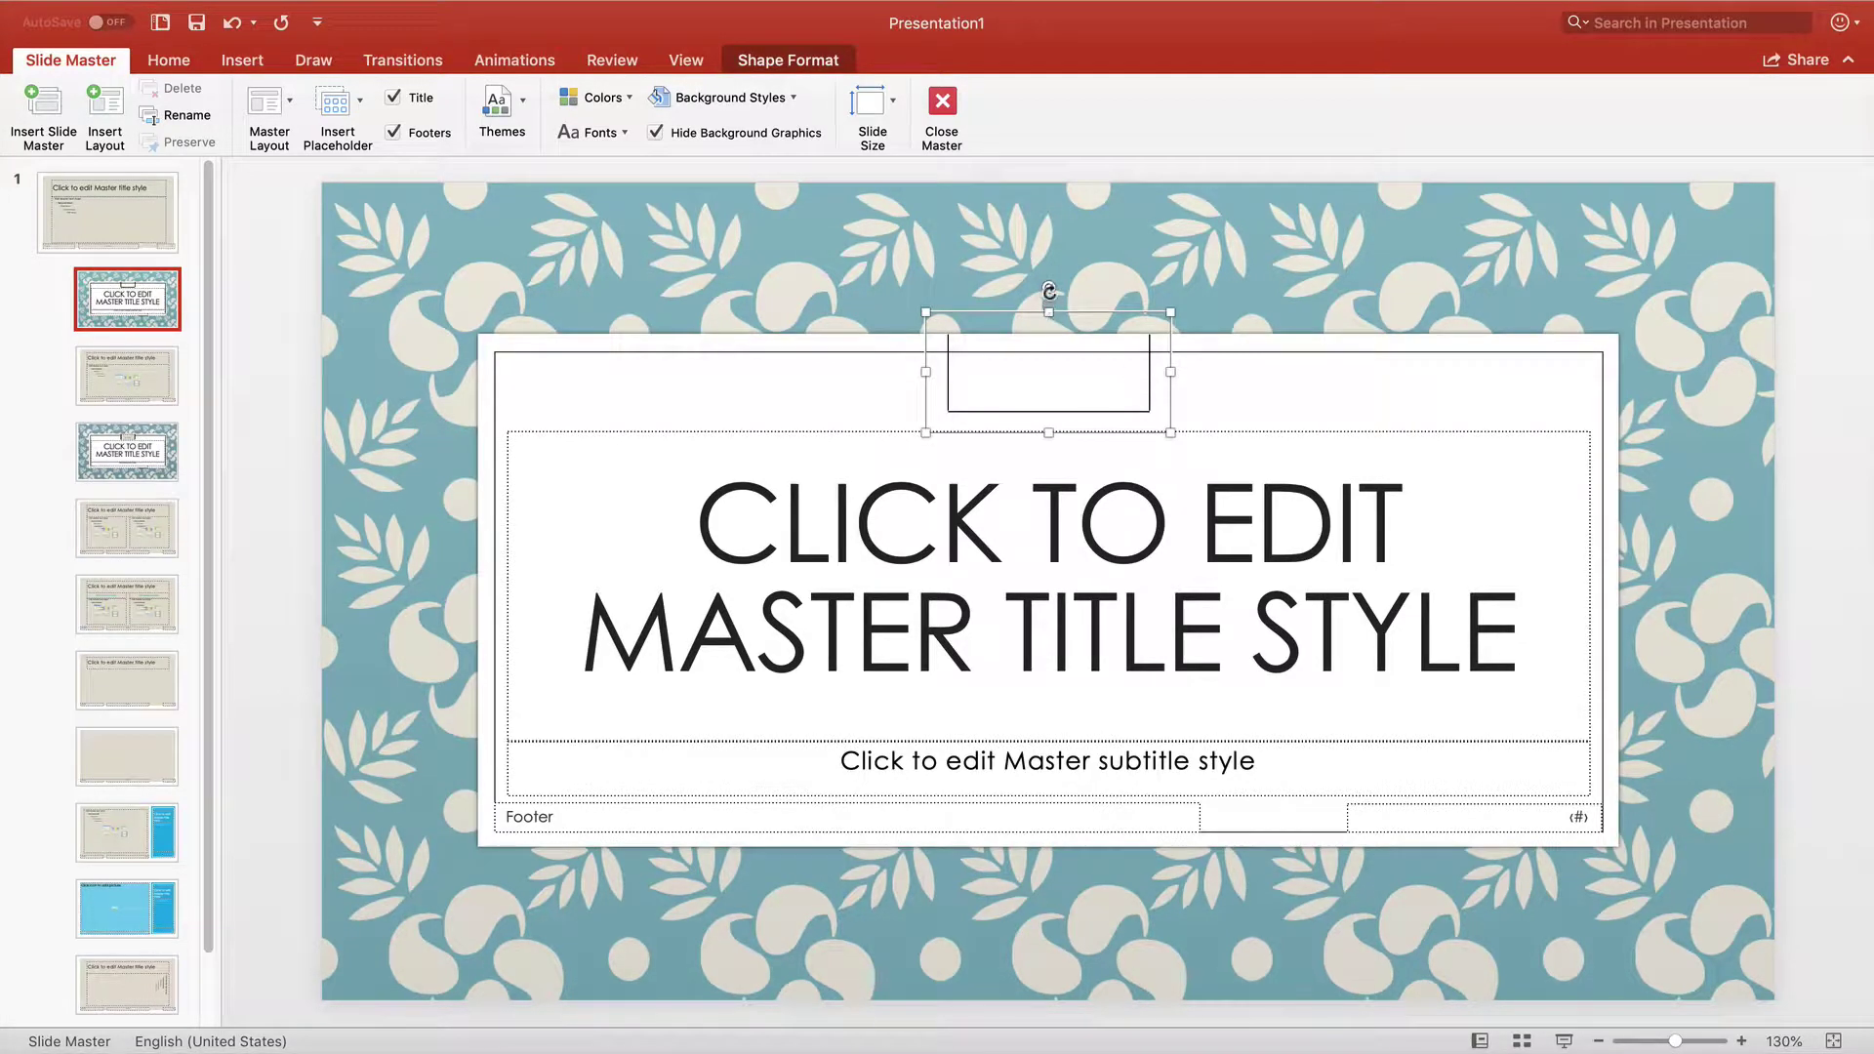
pyautogui.rightClick(1046, 285)
pyautogui.click(1083, 298)
# Cut the subtitle, page-number and footer placeholders from the title layout
pyautogui.click(1230, 762)
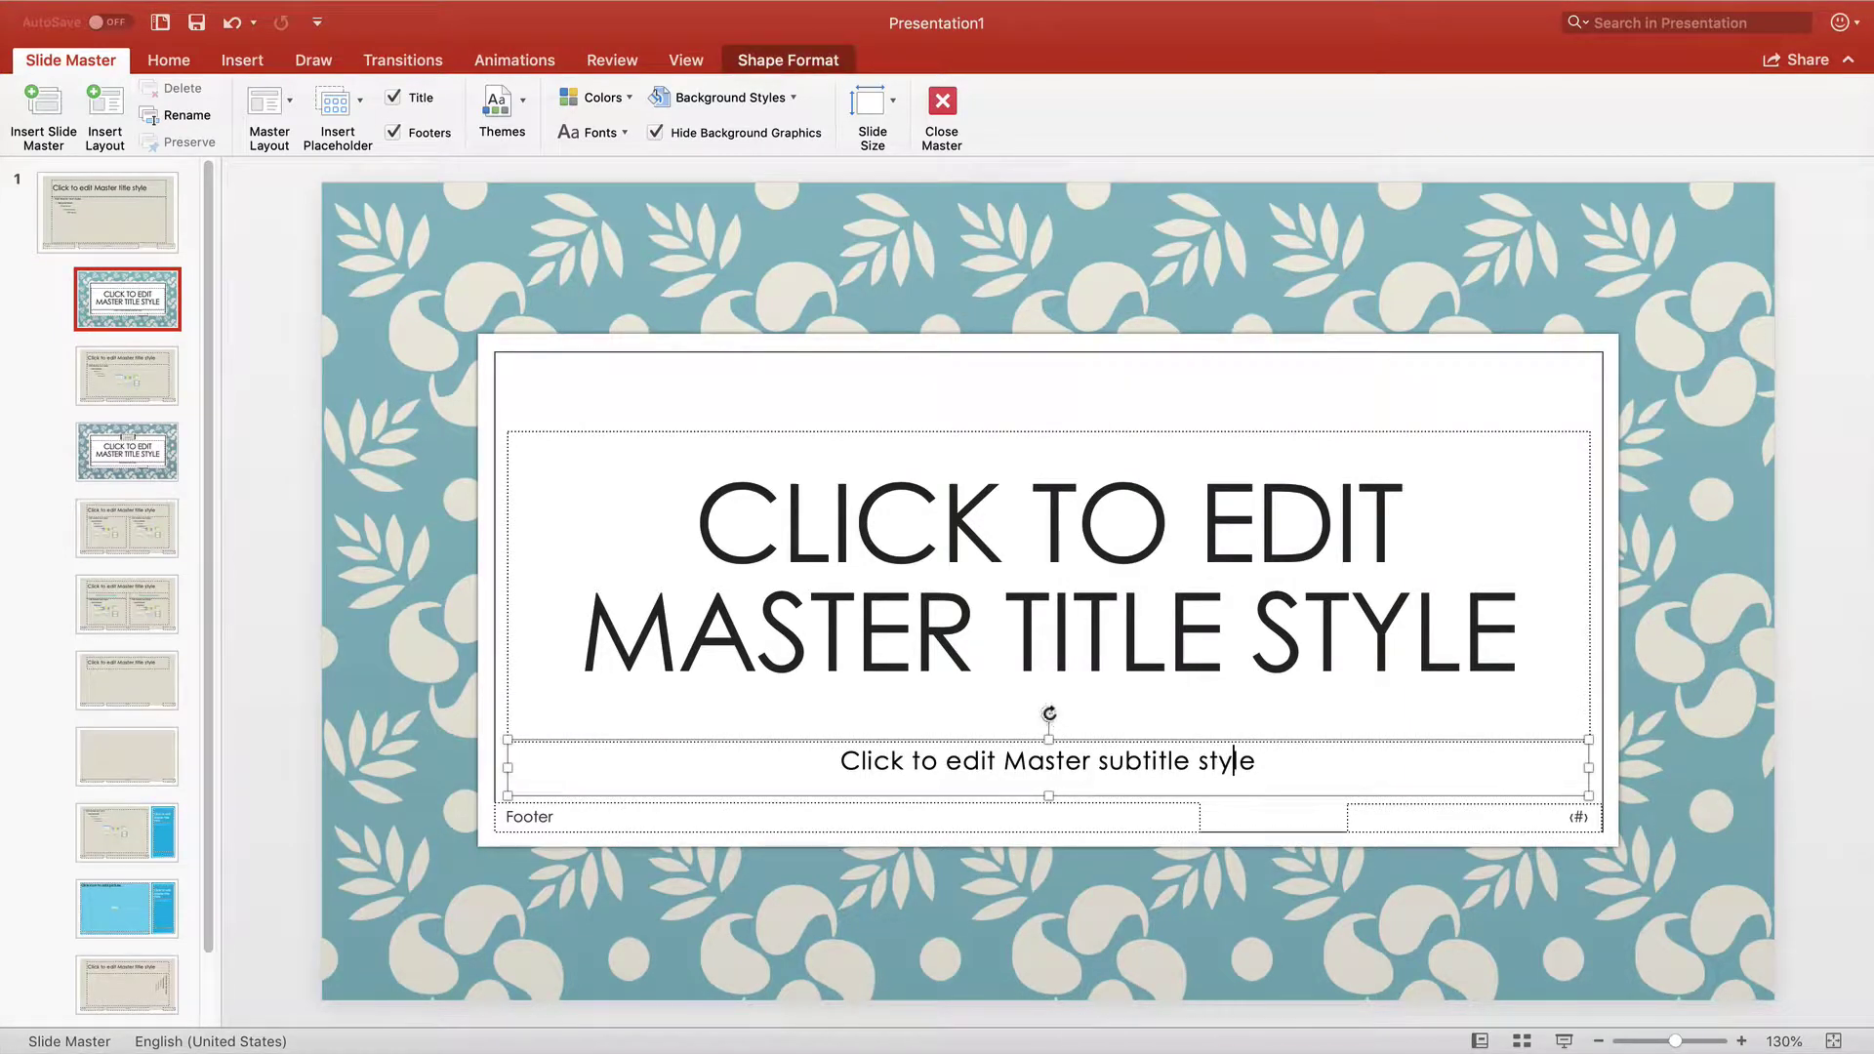
pyautogui.rightClick(1052, 711)
pyautogui.click(1089, 565)
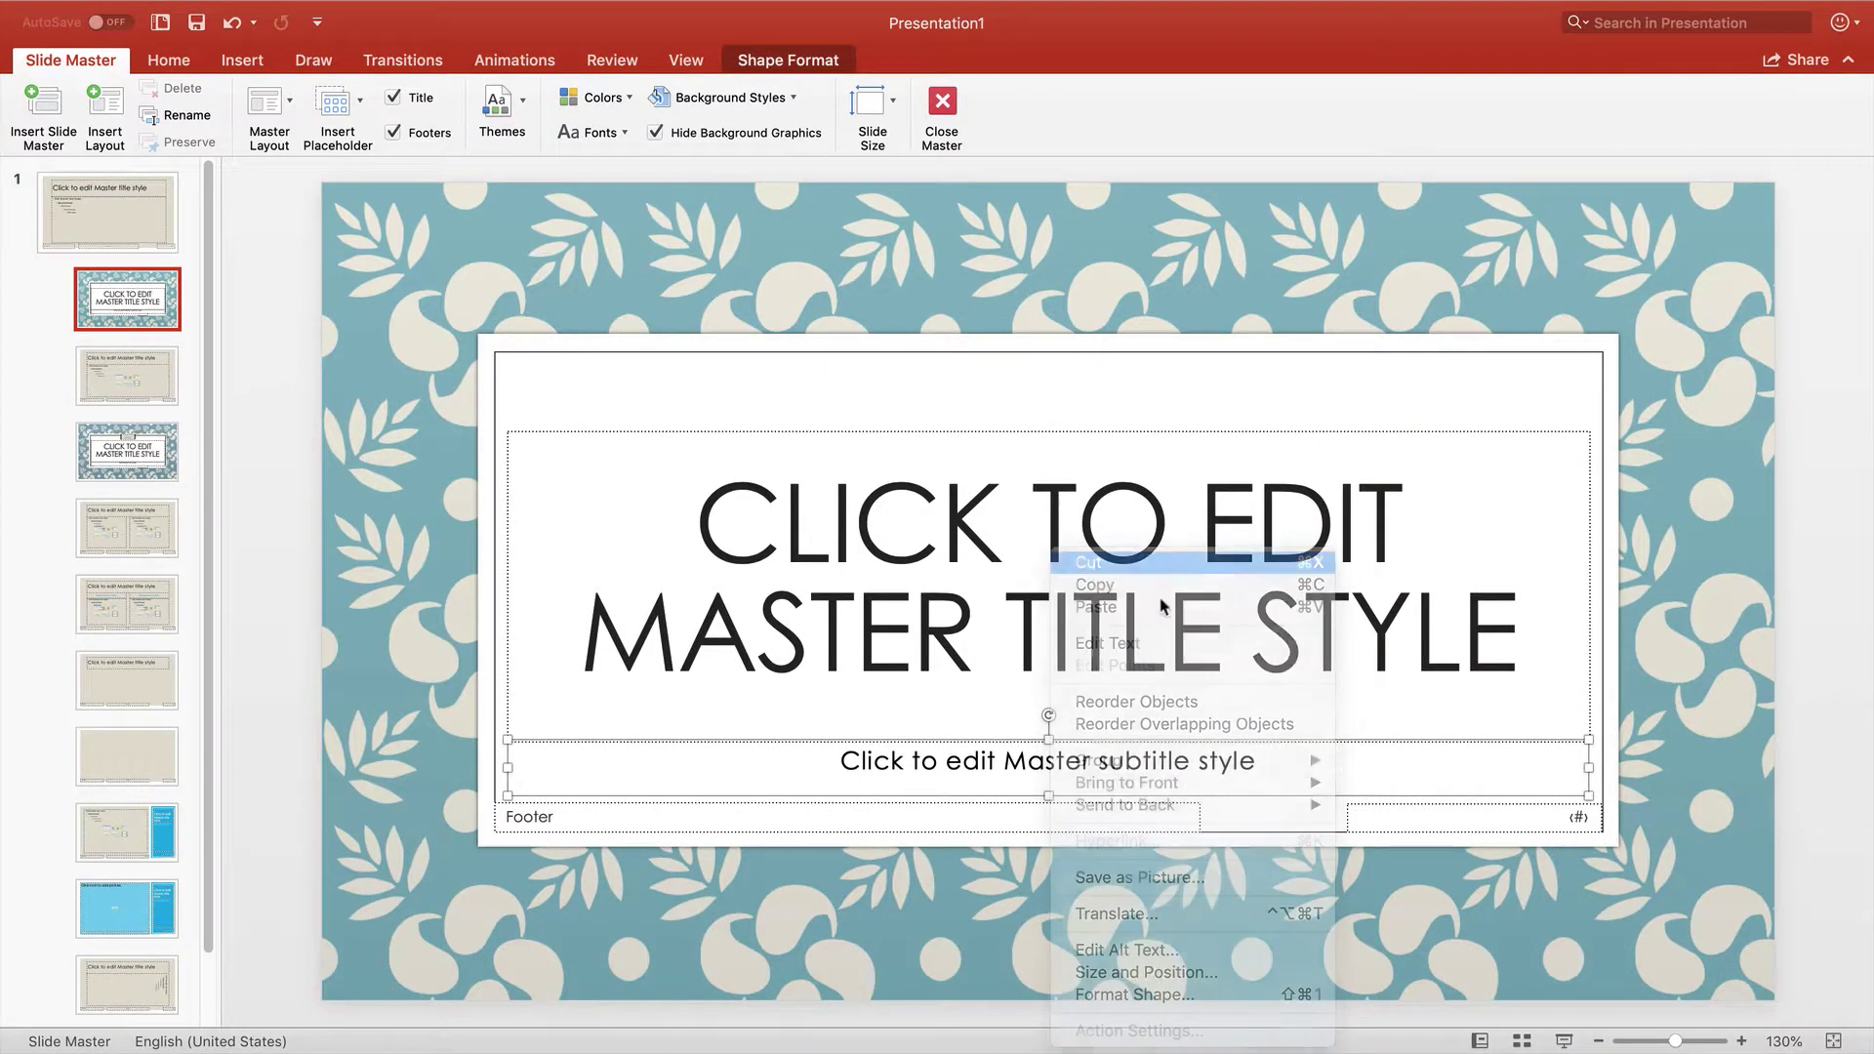
pyautogui.click(1562, 816)
pyautogui.rightClick(1470, 787)
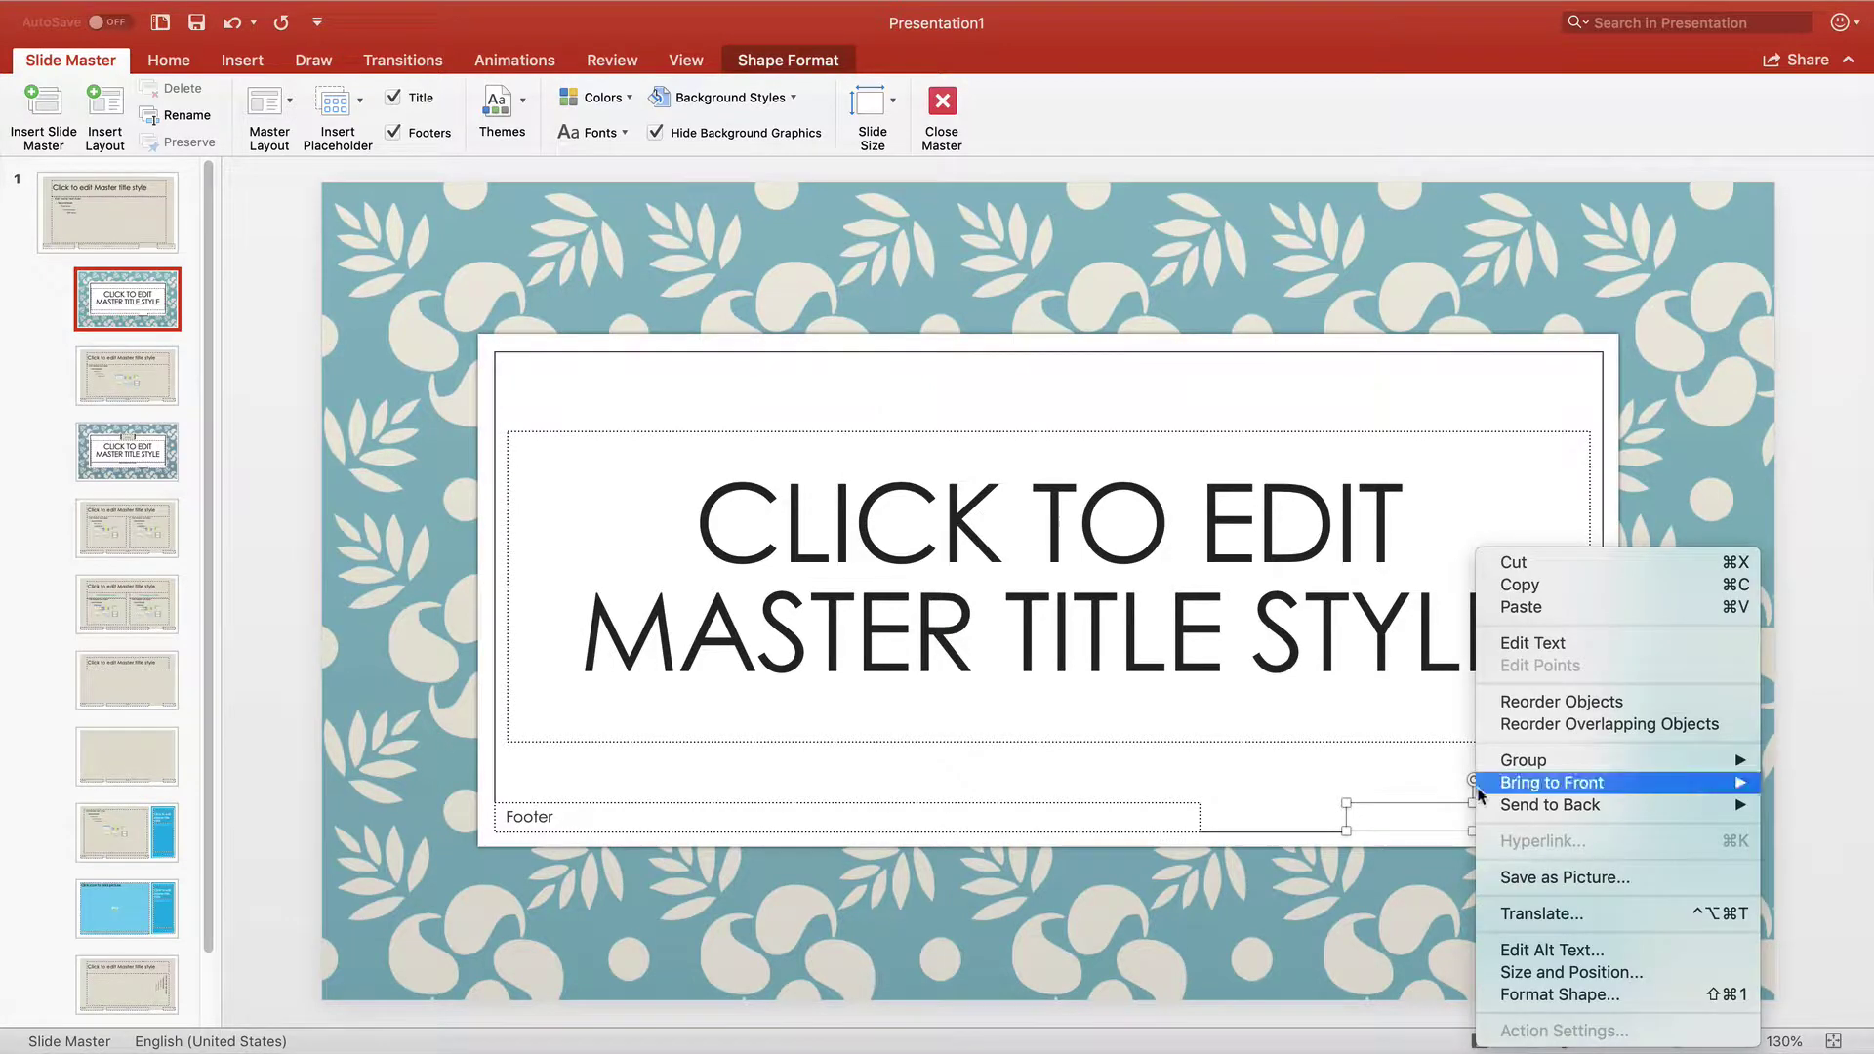
pyautogui.click(1513, 565)
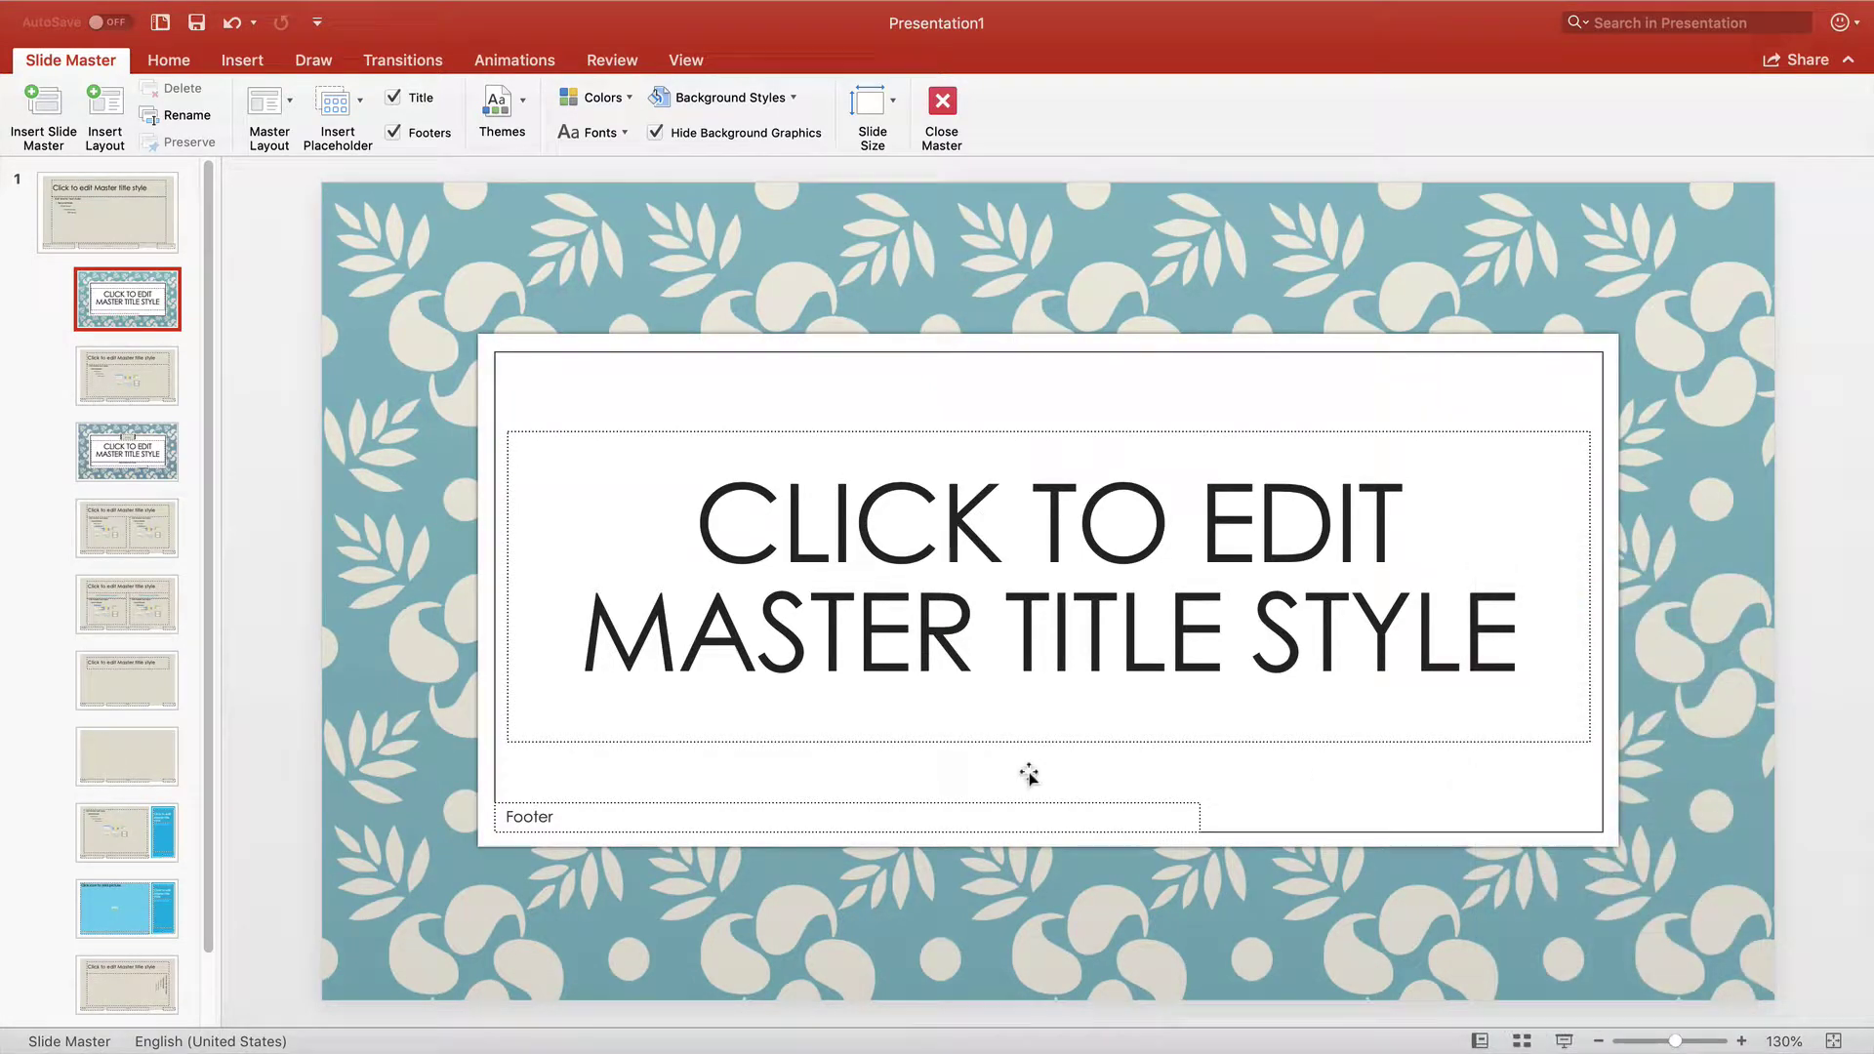
pyautogui.click(547, 818)
pyautogui.rightClick(842, 779)
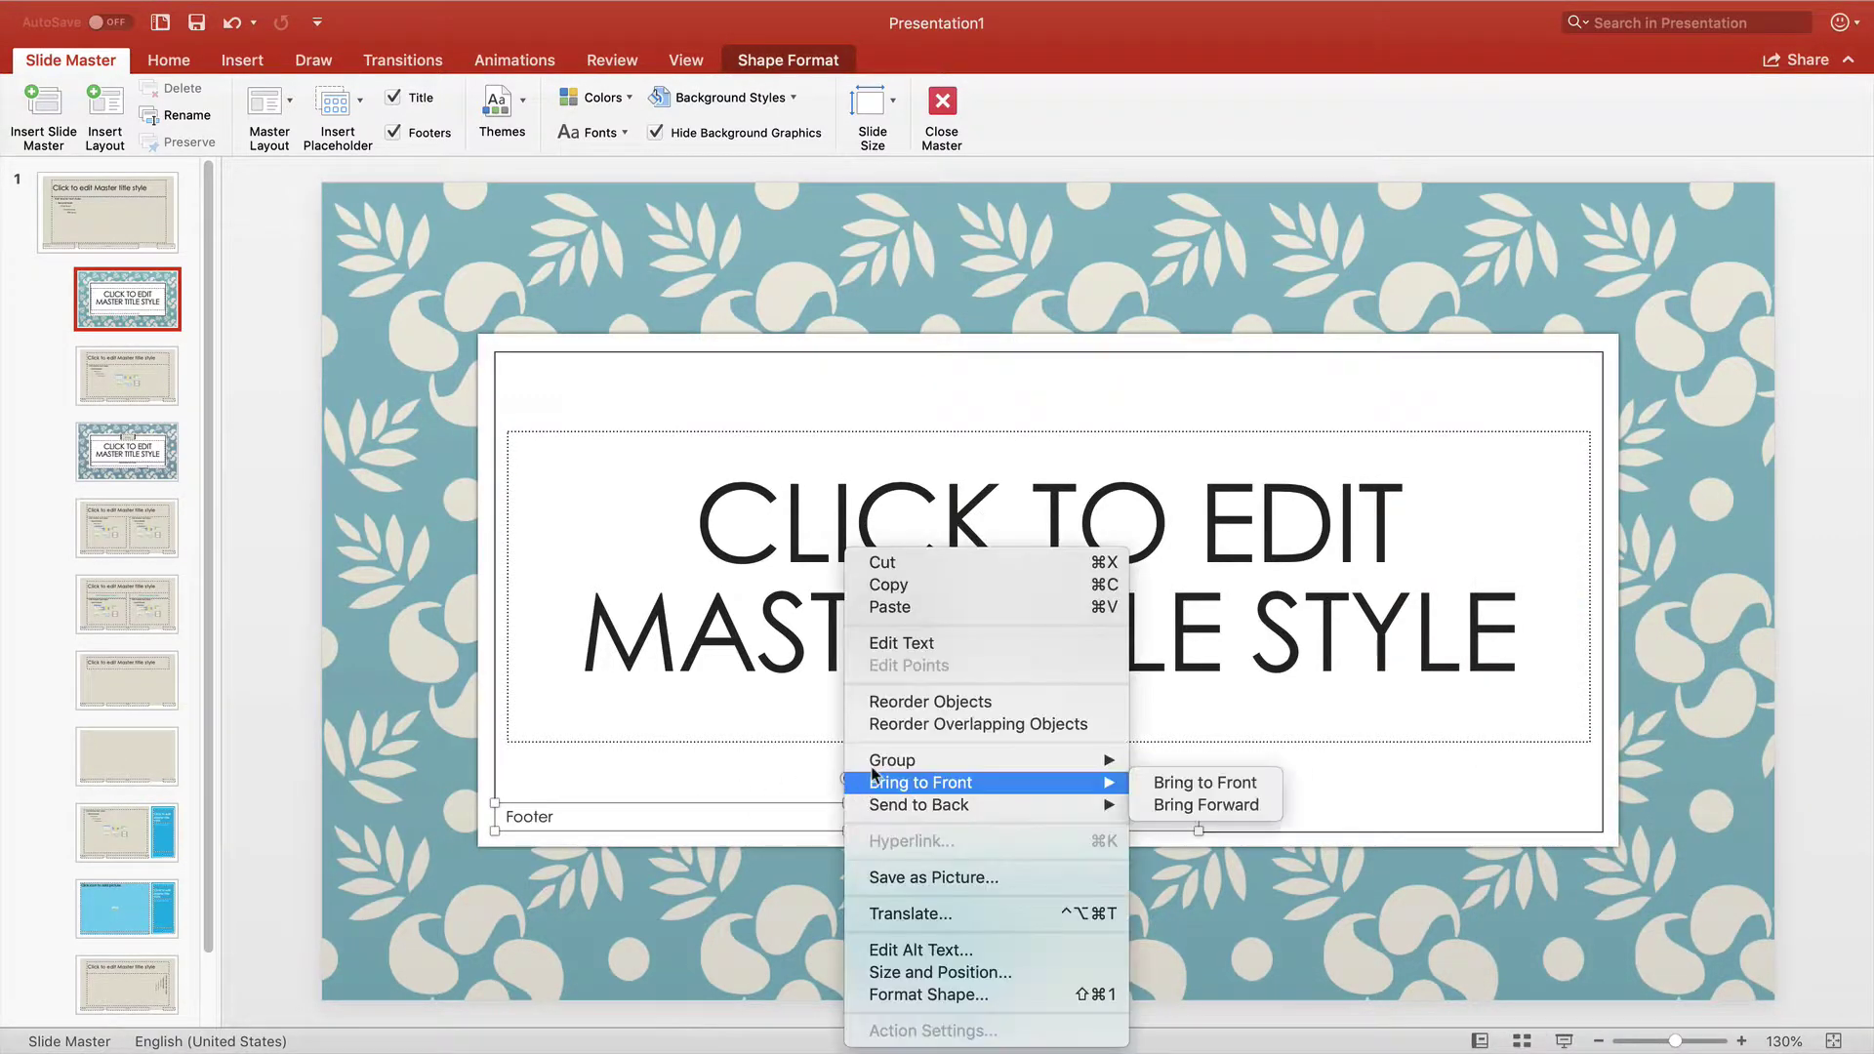
pyautogui.click(884, 564)
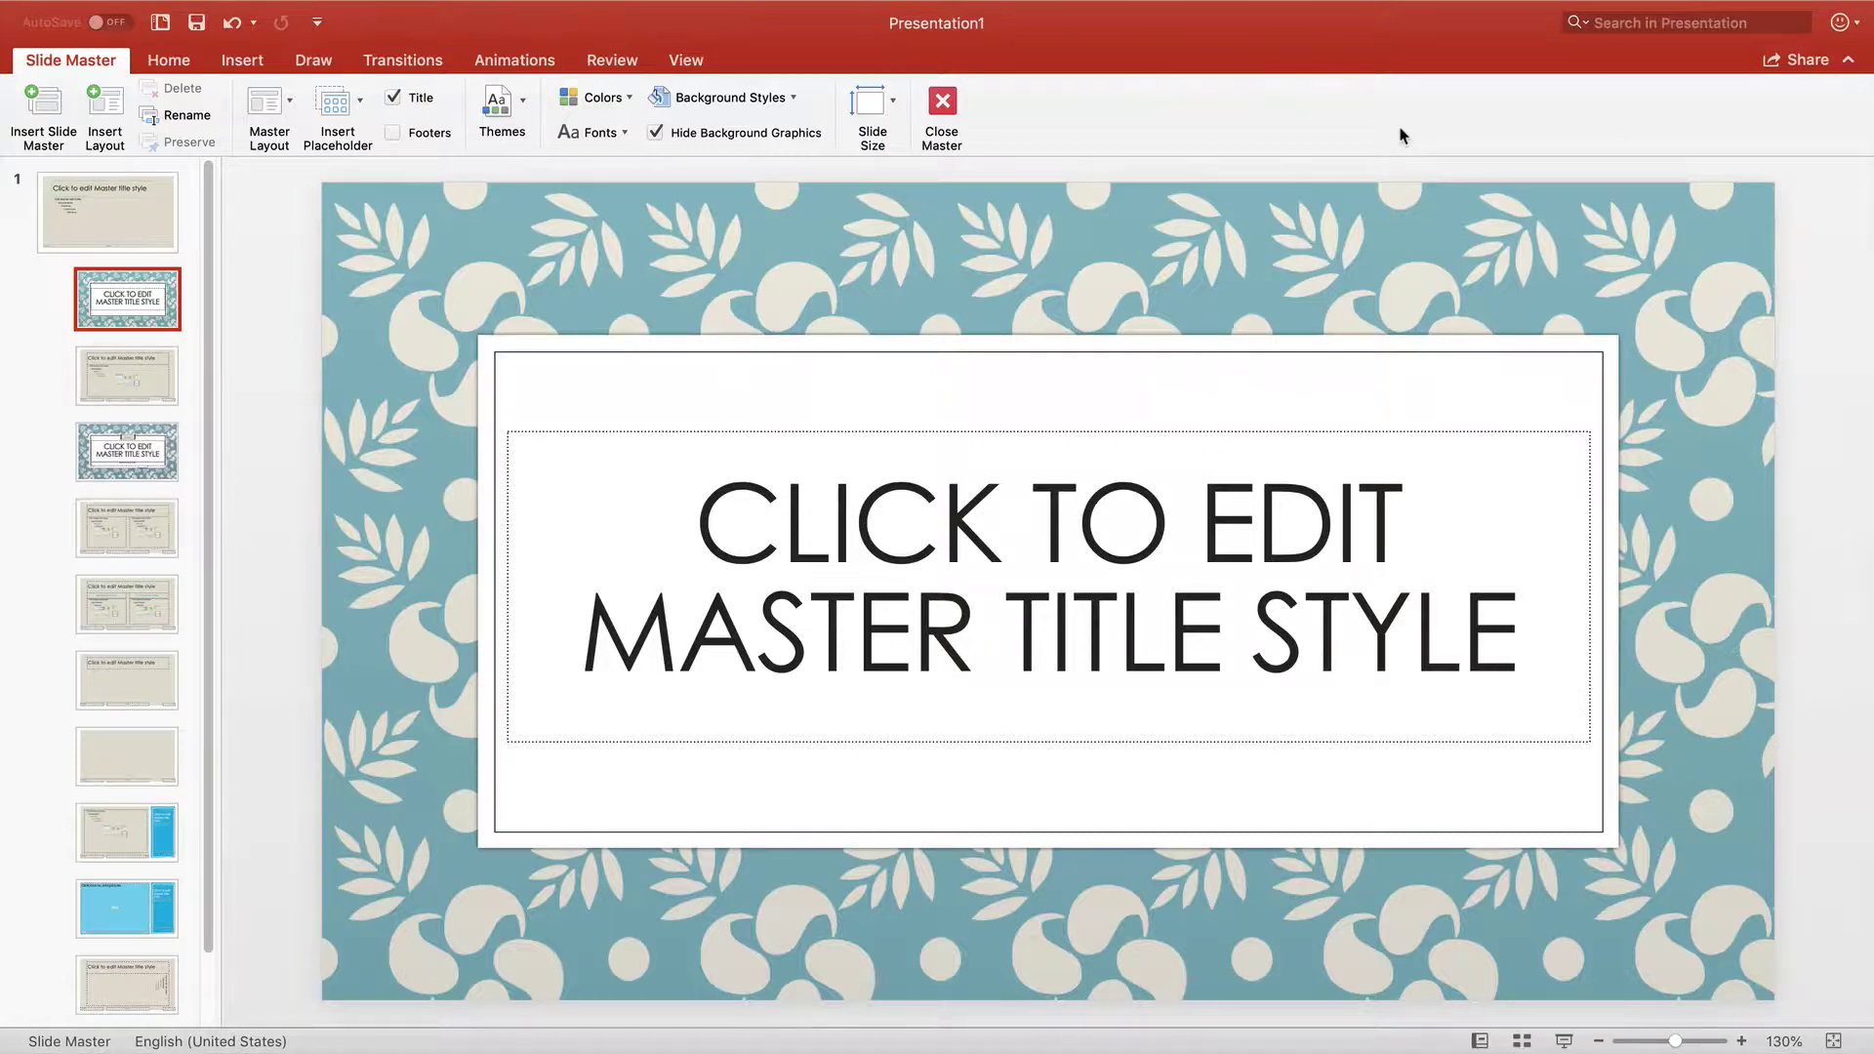
# Close Master view to return to normal editing of slide 1
pyautogui.click(943, 109)
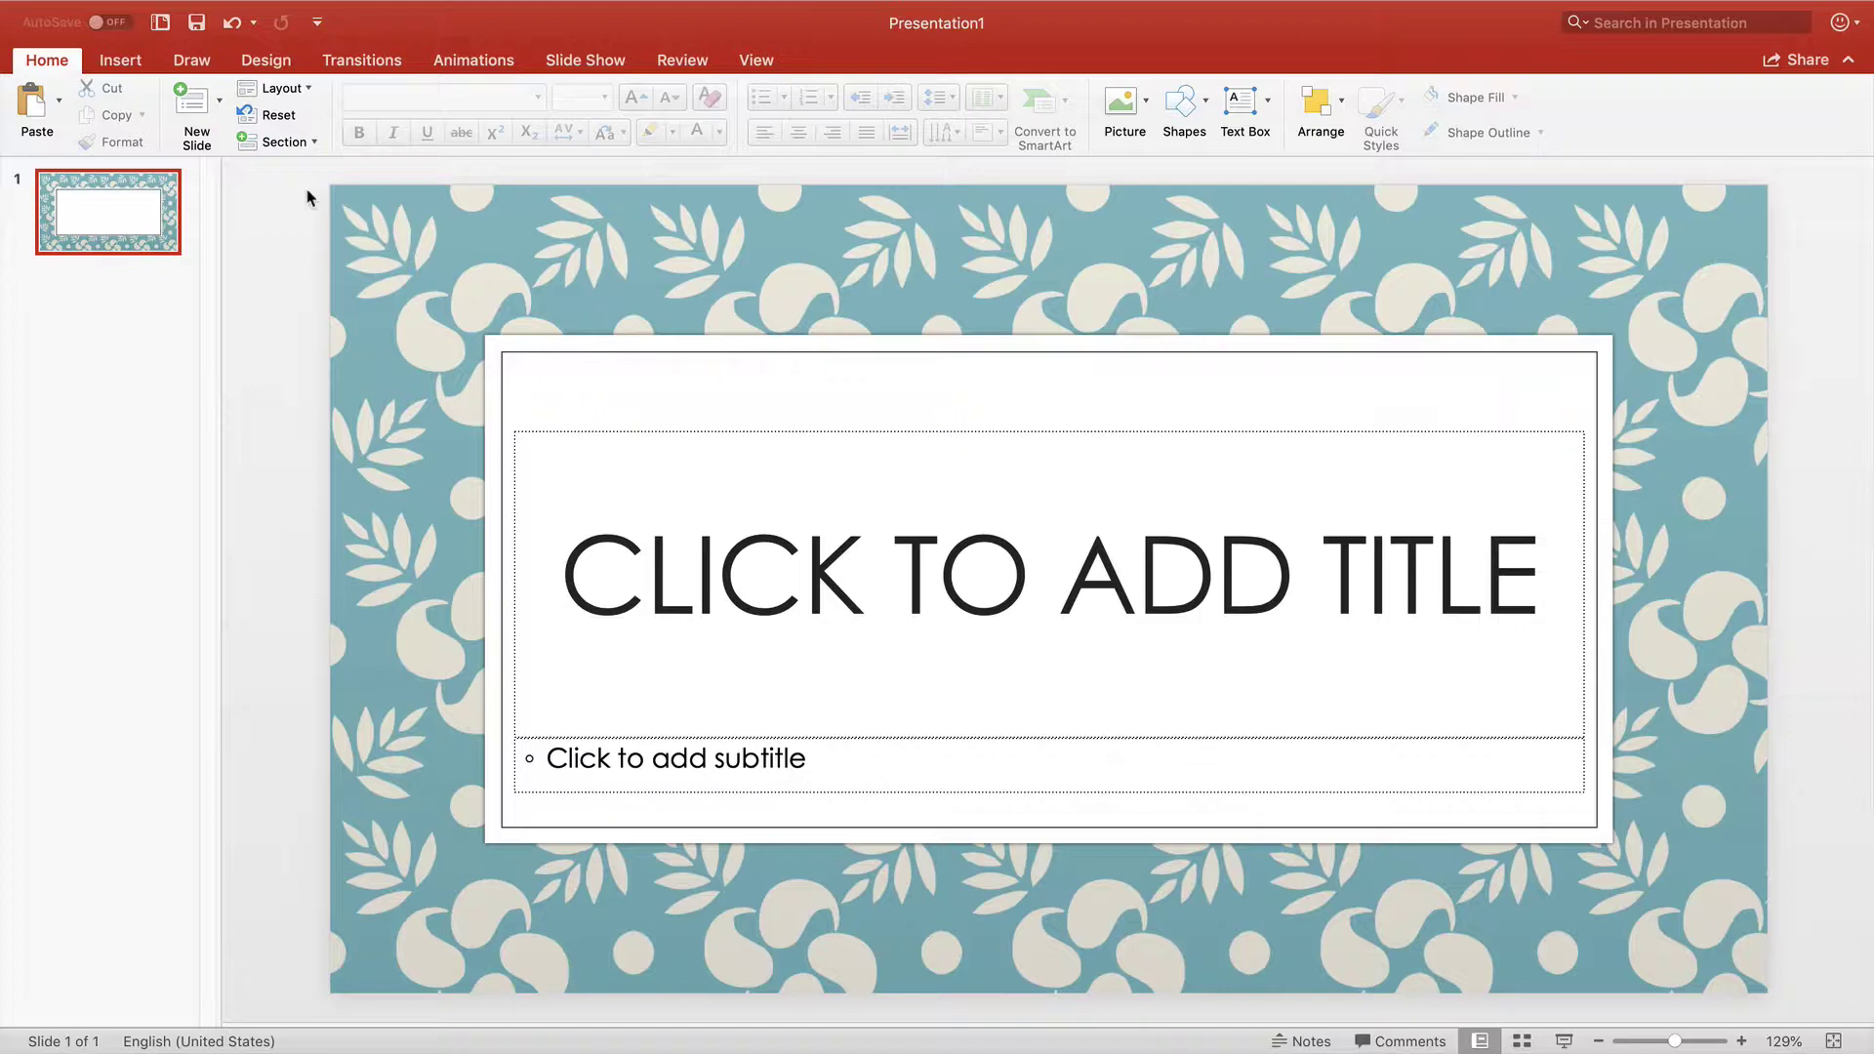
# Insert slides from the Desktop 'Outline' RTF file using New Slide's outline option
pyautogui.click(218, 115)
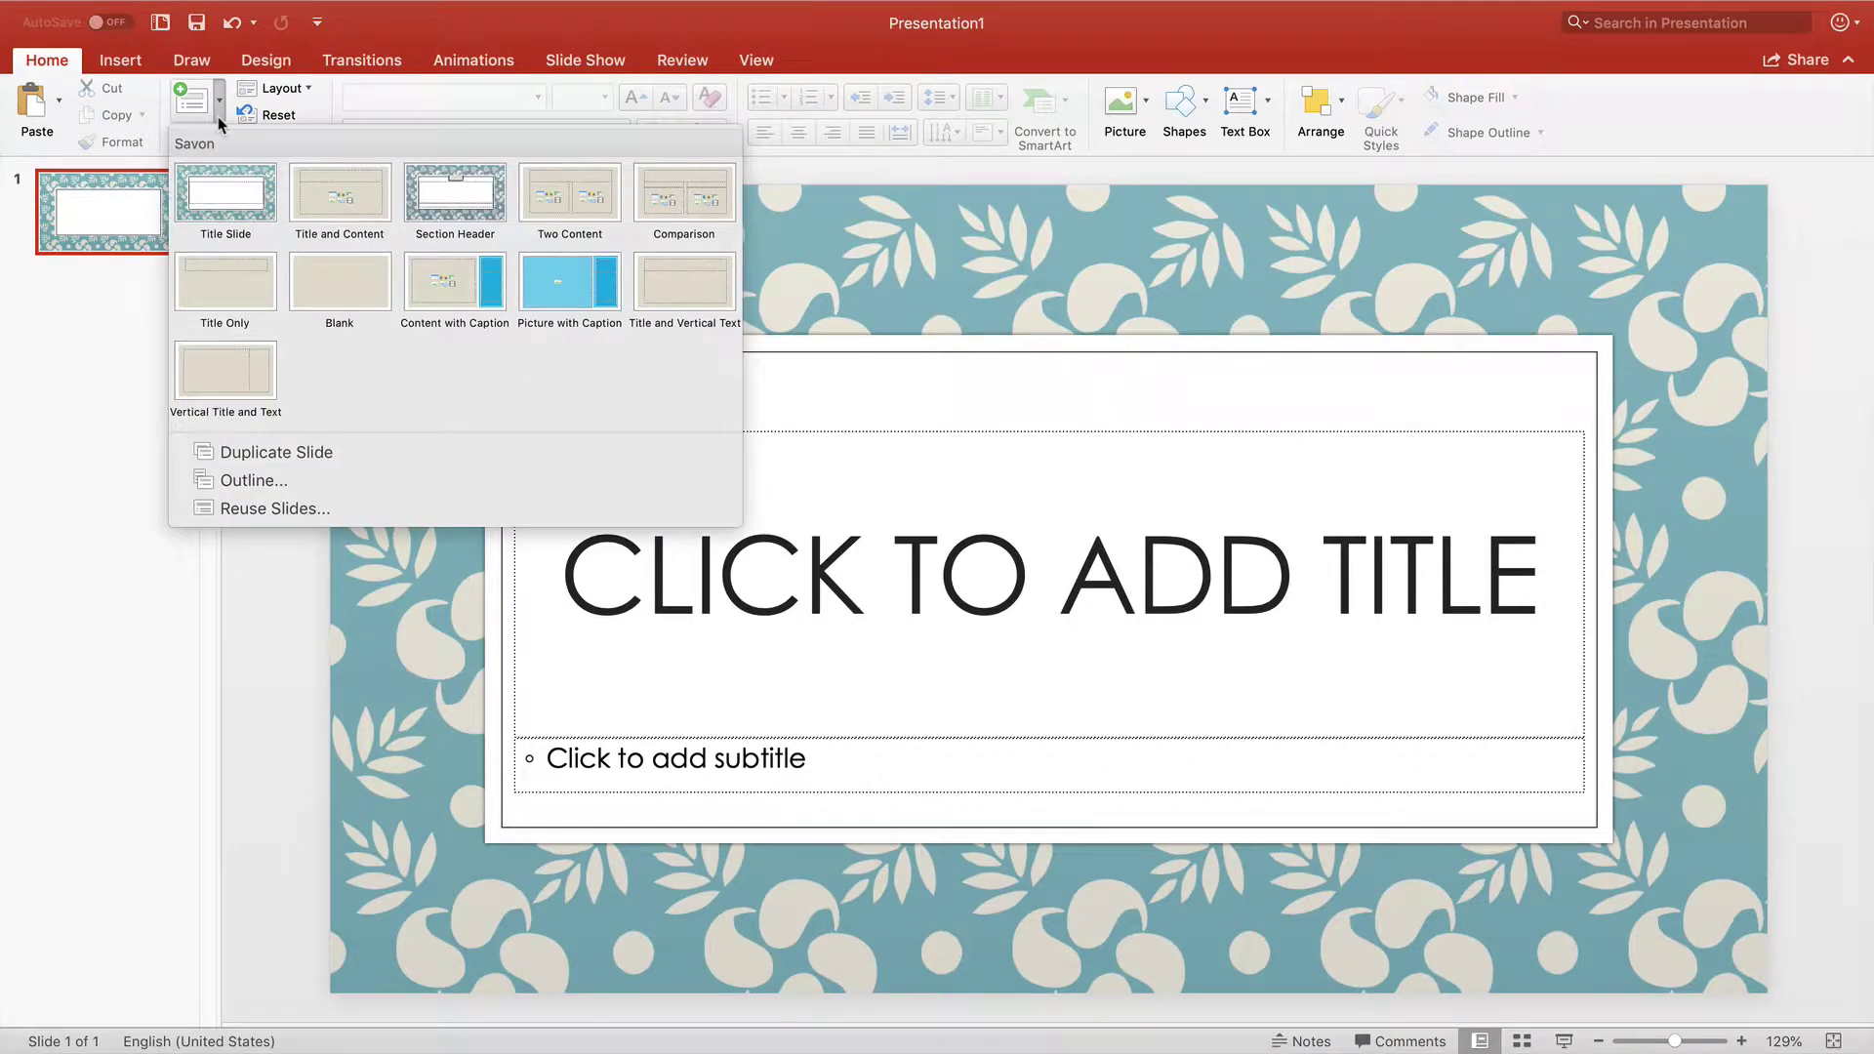
pyautogui.click(231, 481)
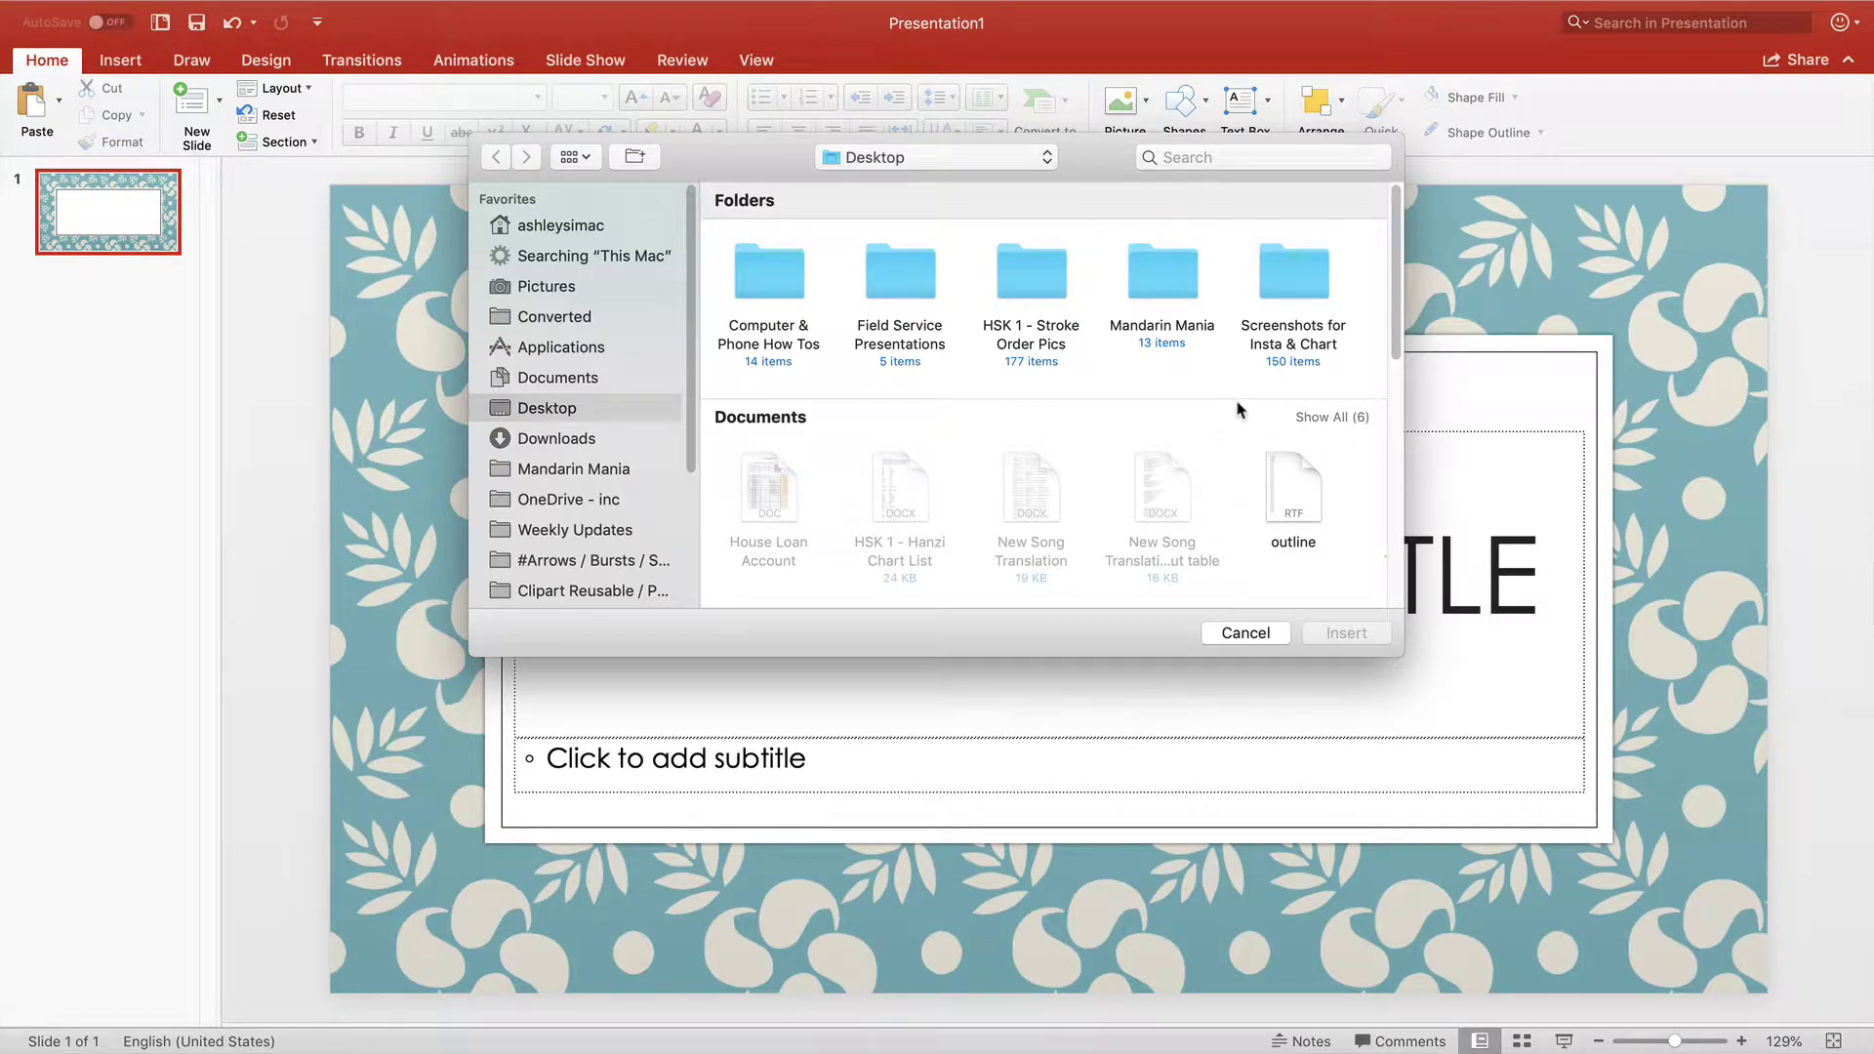
pyautogui.click(1301, 495)
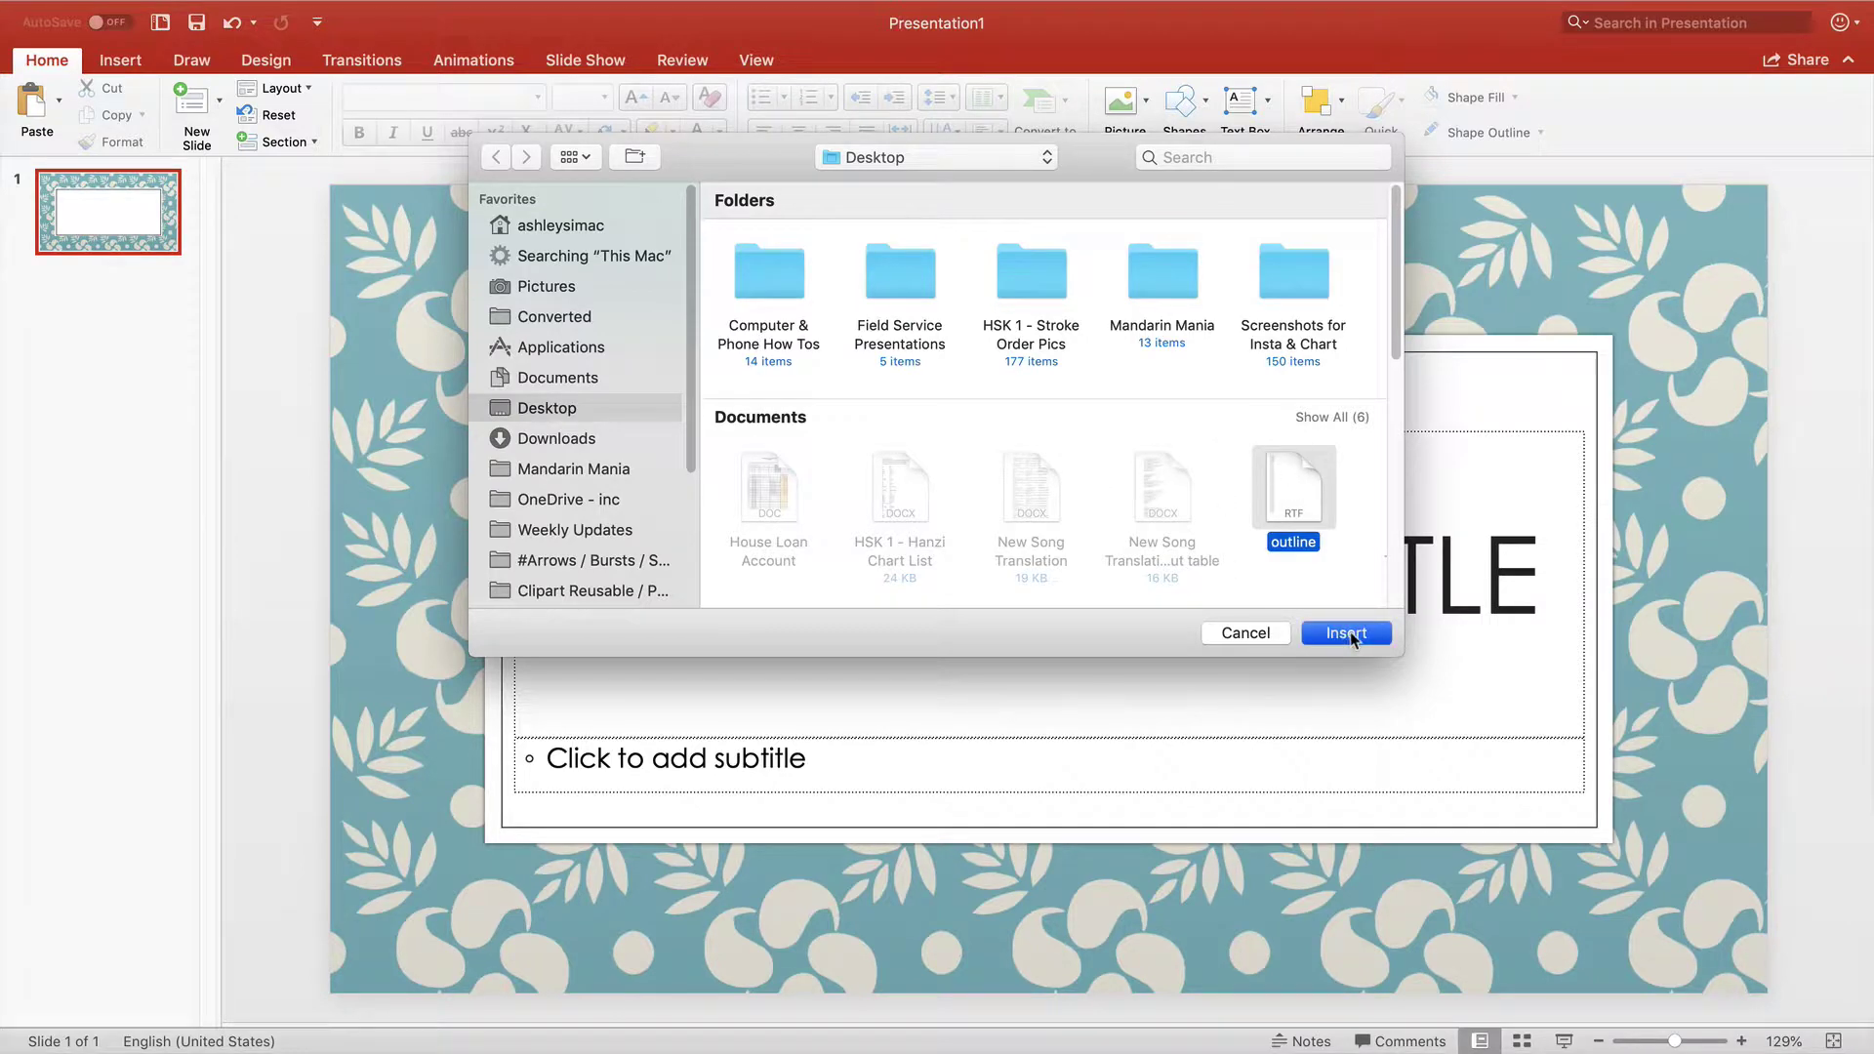
pyautogui.click(1347, 633)
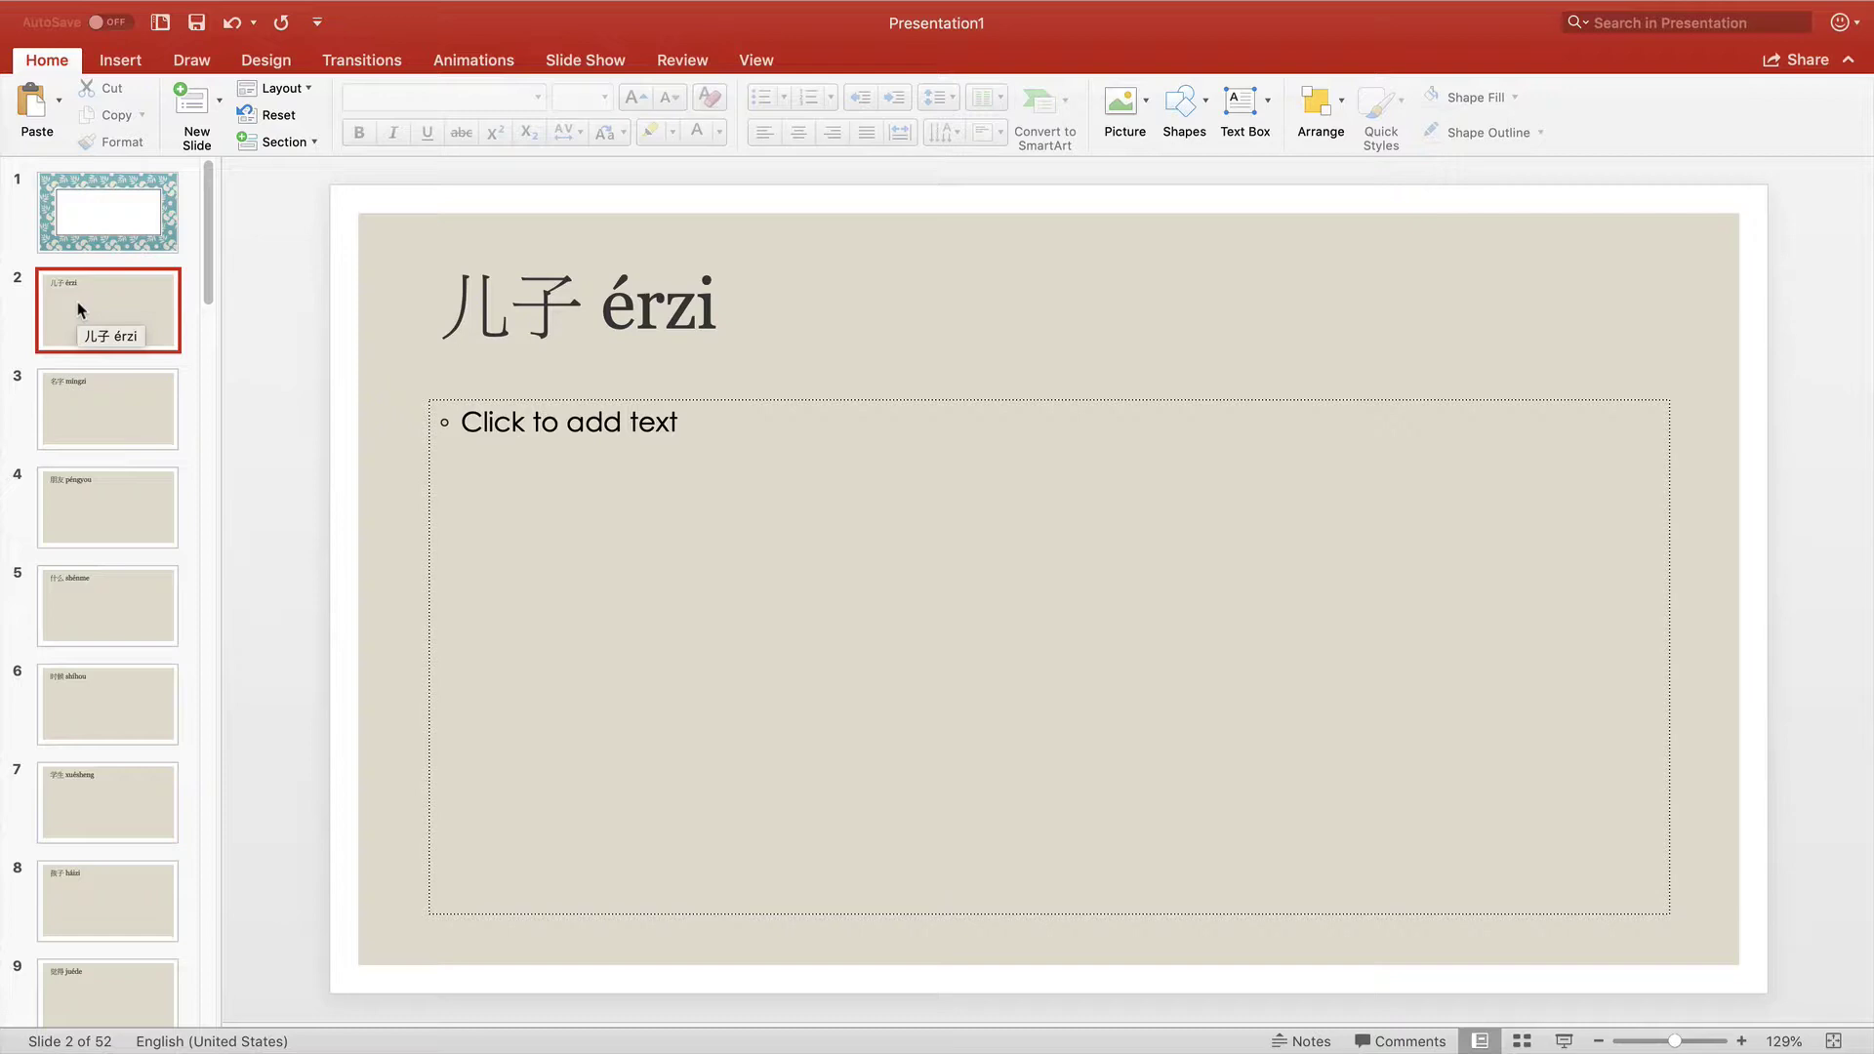
# Select all 52 slides and apply the Title Slide layout to them
pyautogui.press('cmd+a')
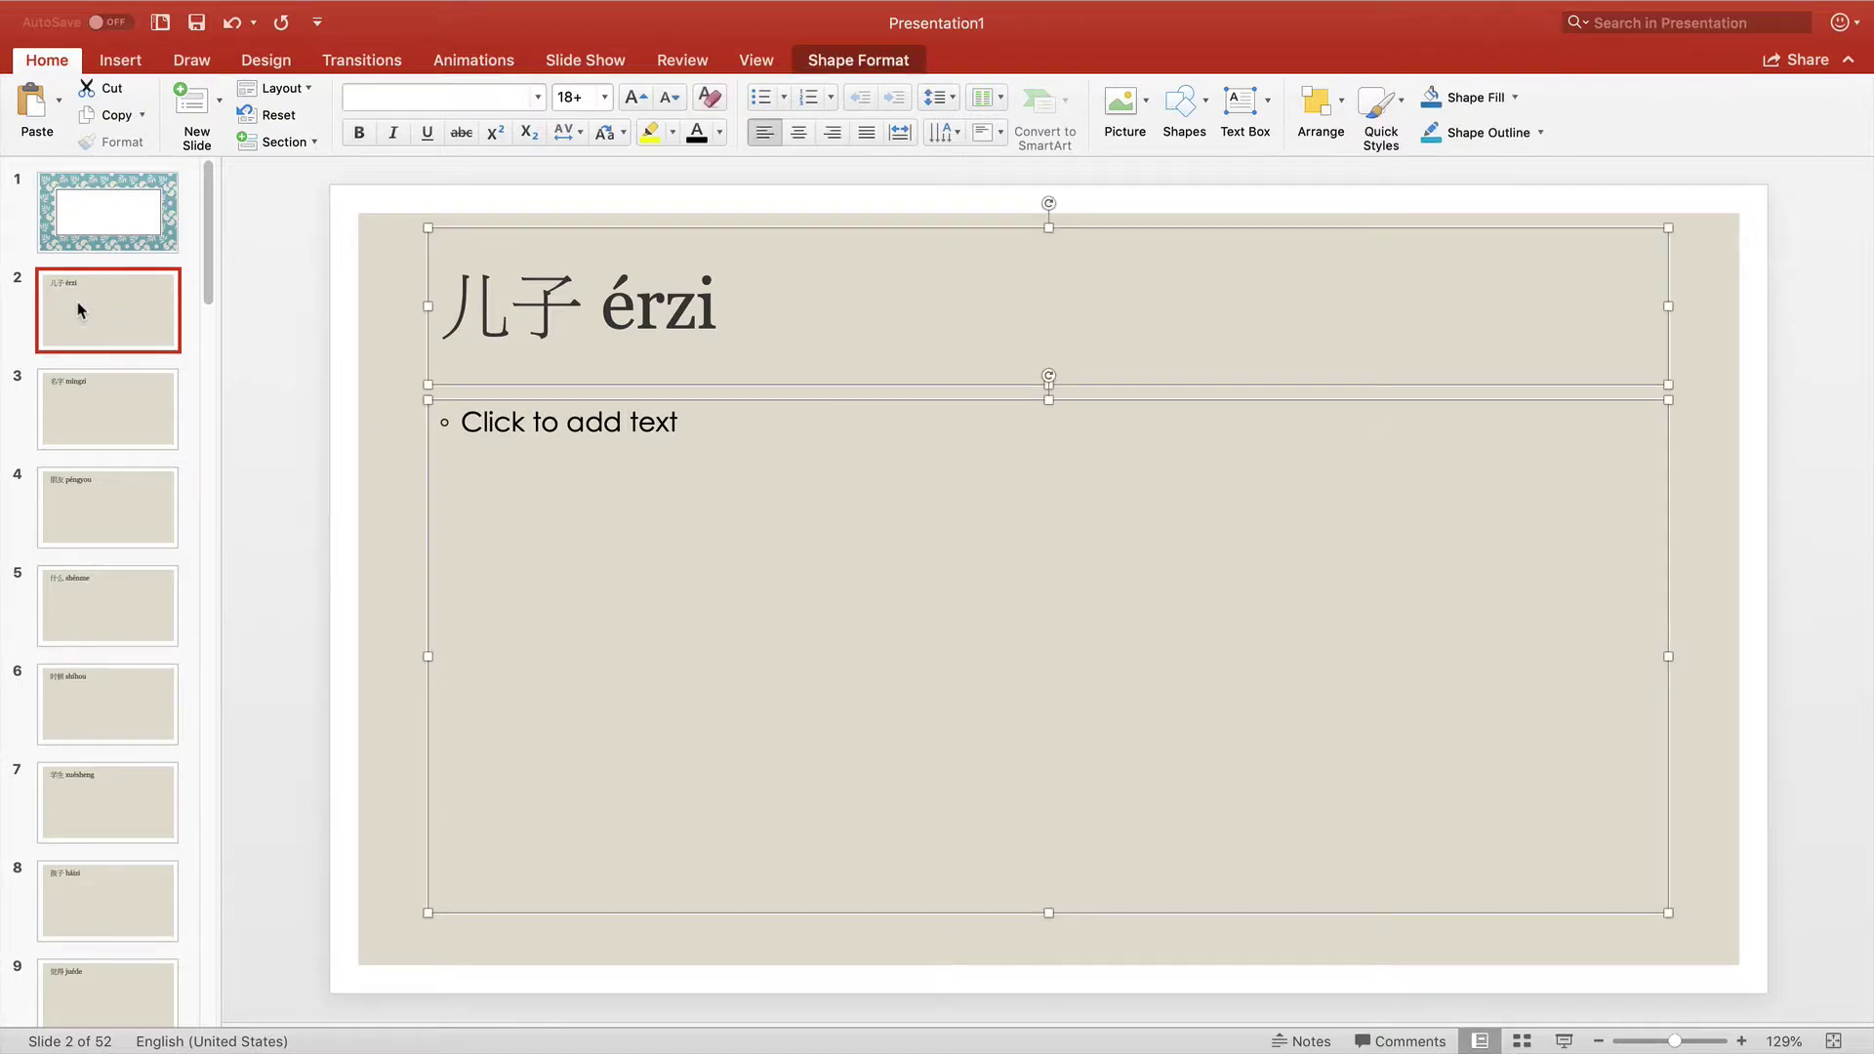
pyautogui.click(81, 310)
pyautogui.press('cmd+a')
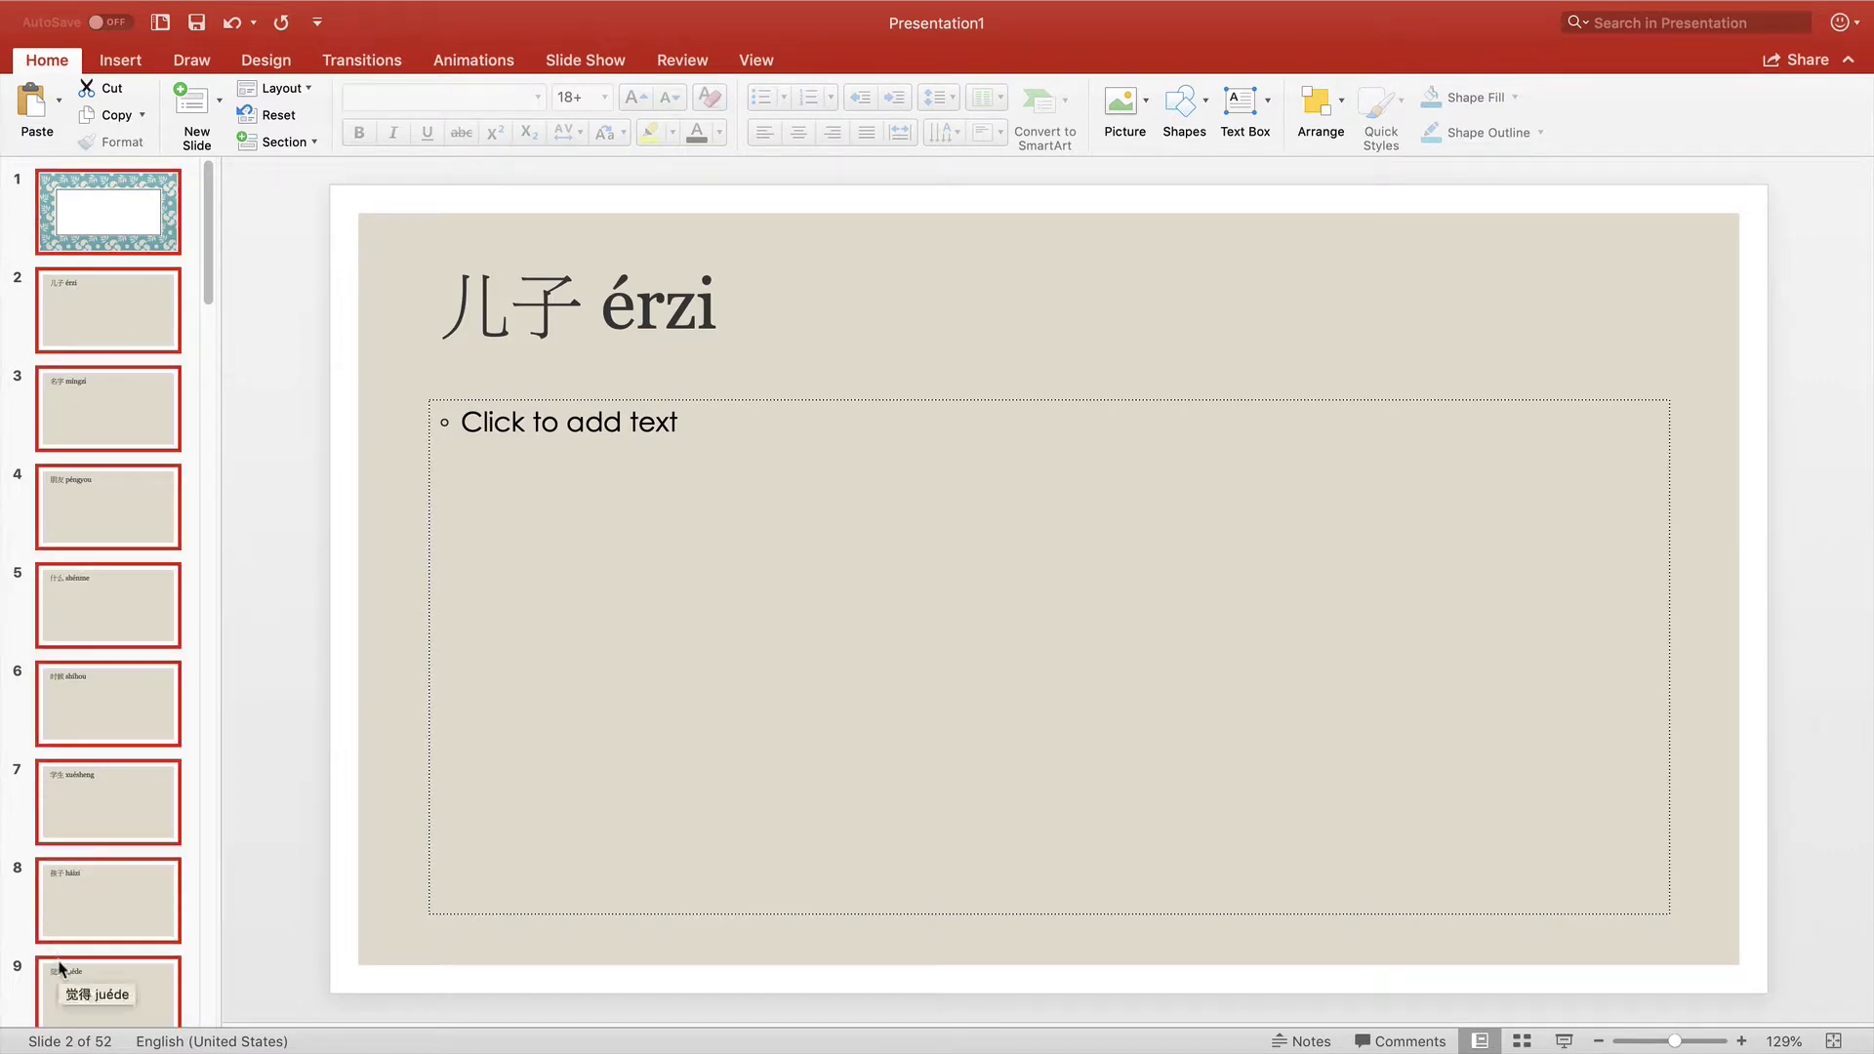
pyautogui.click(306, 88)
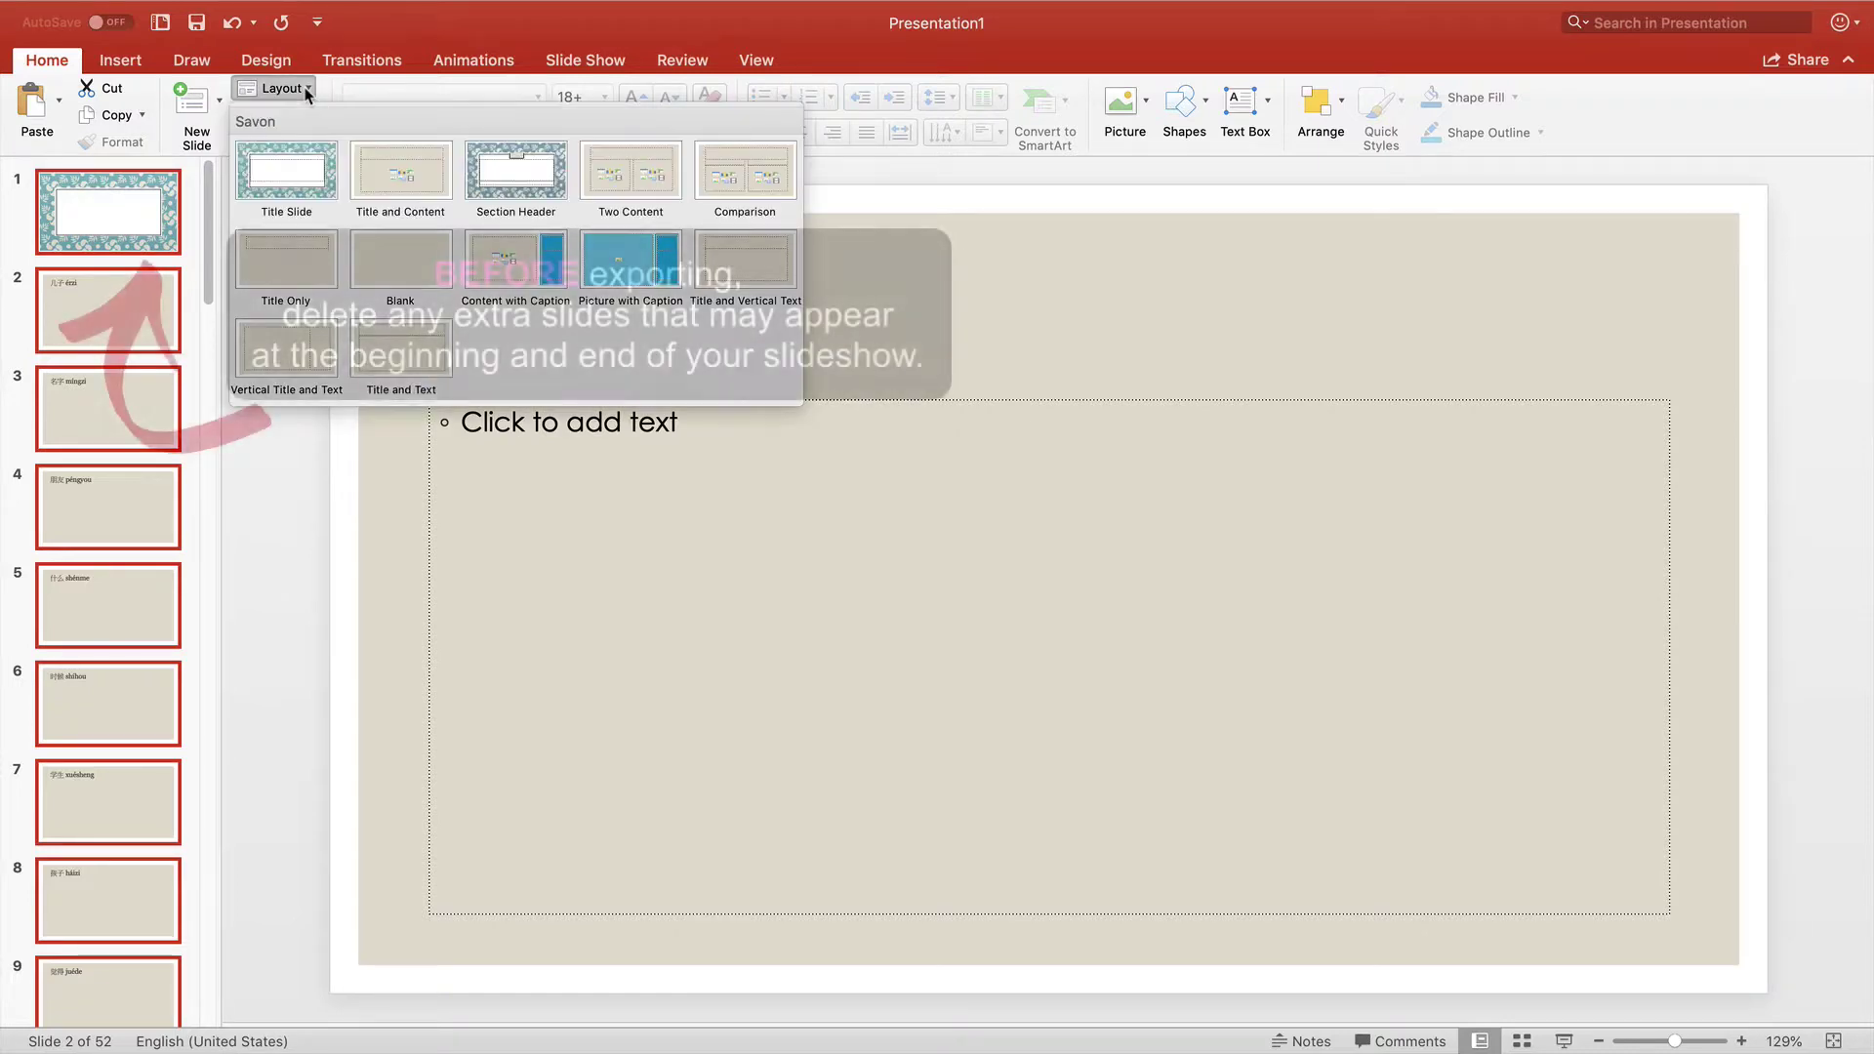
pyautogui.click(291, 184)
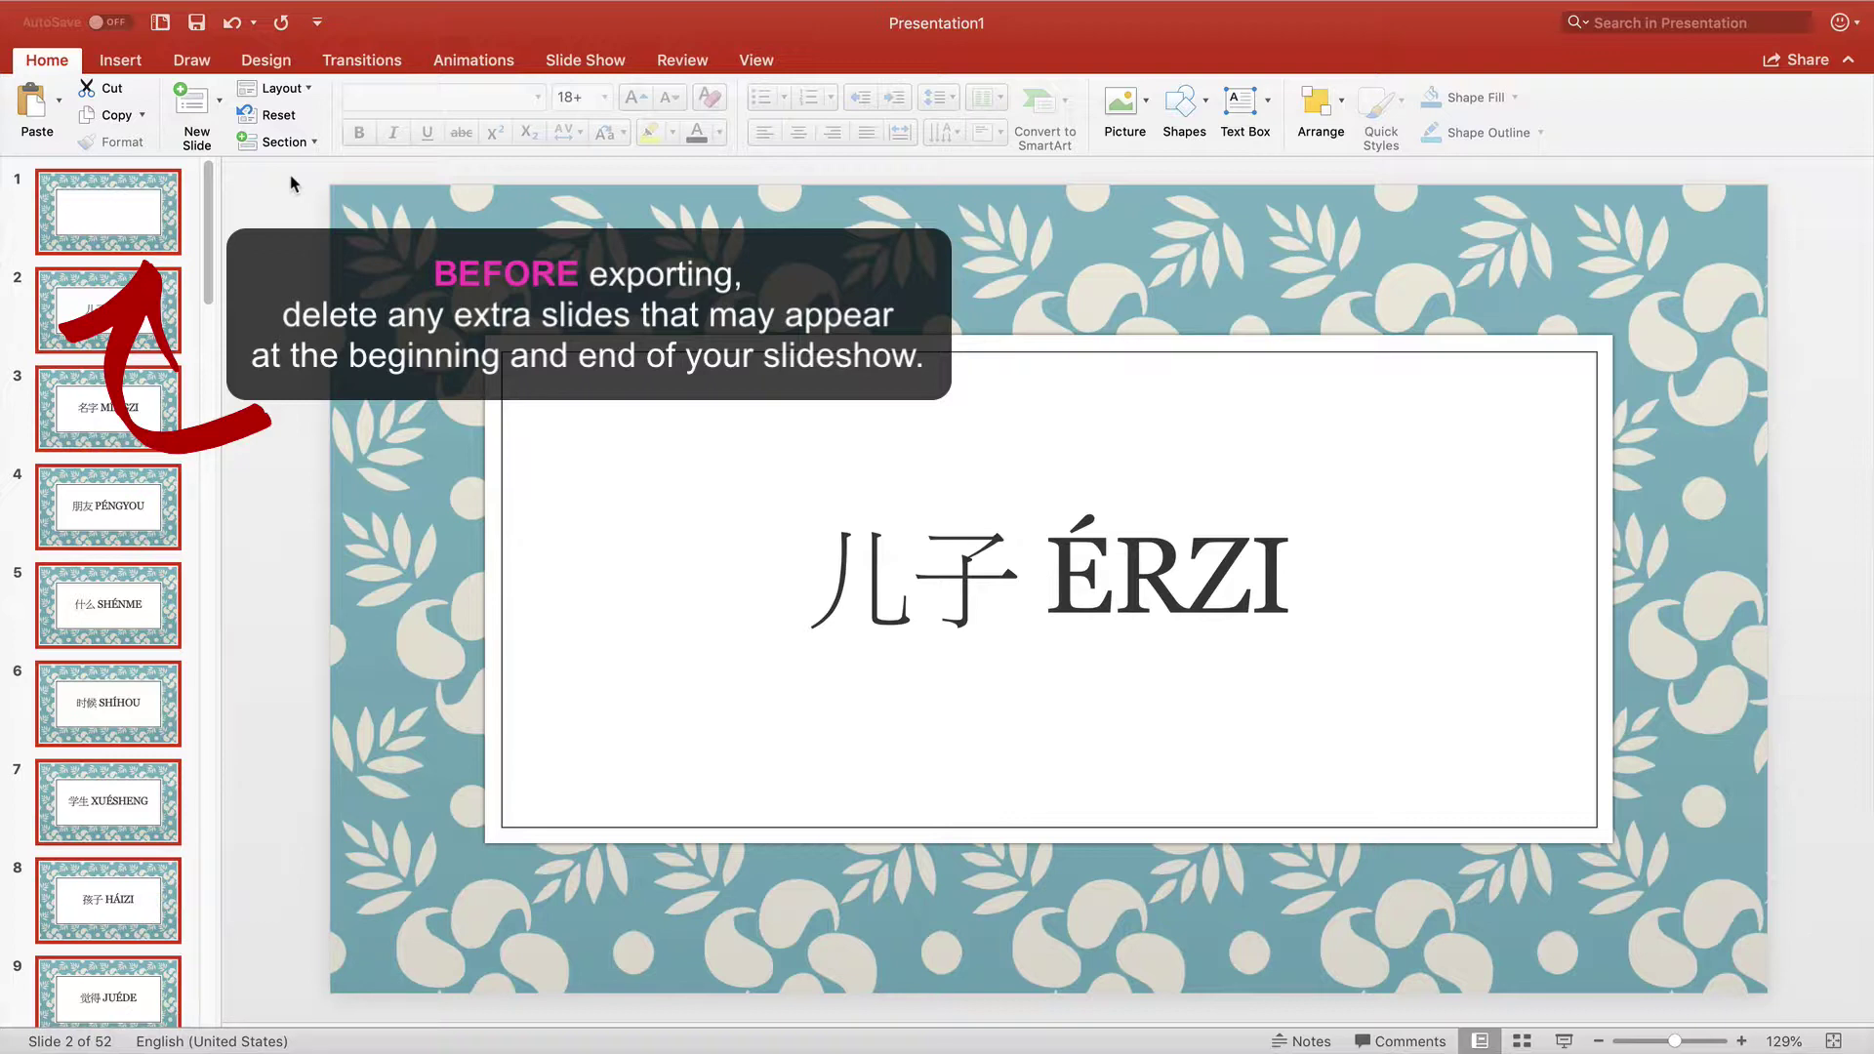
pyautogui.click(290, 174)
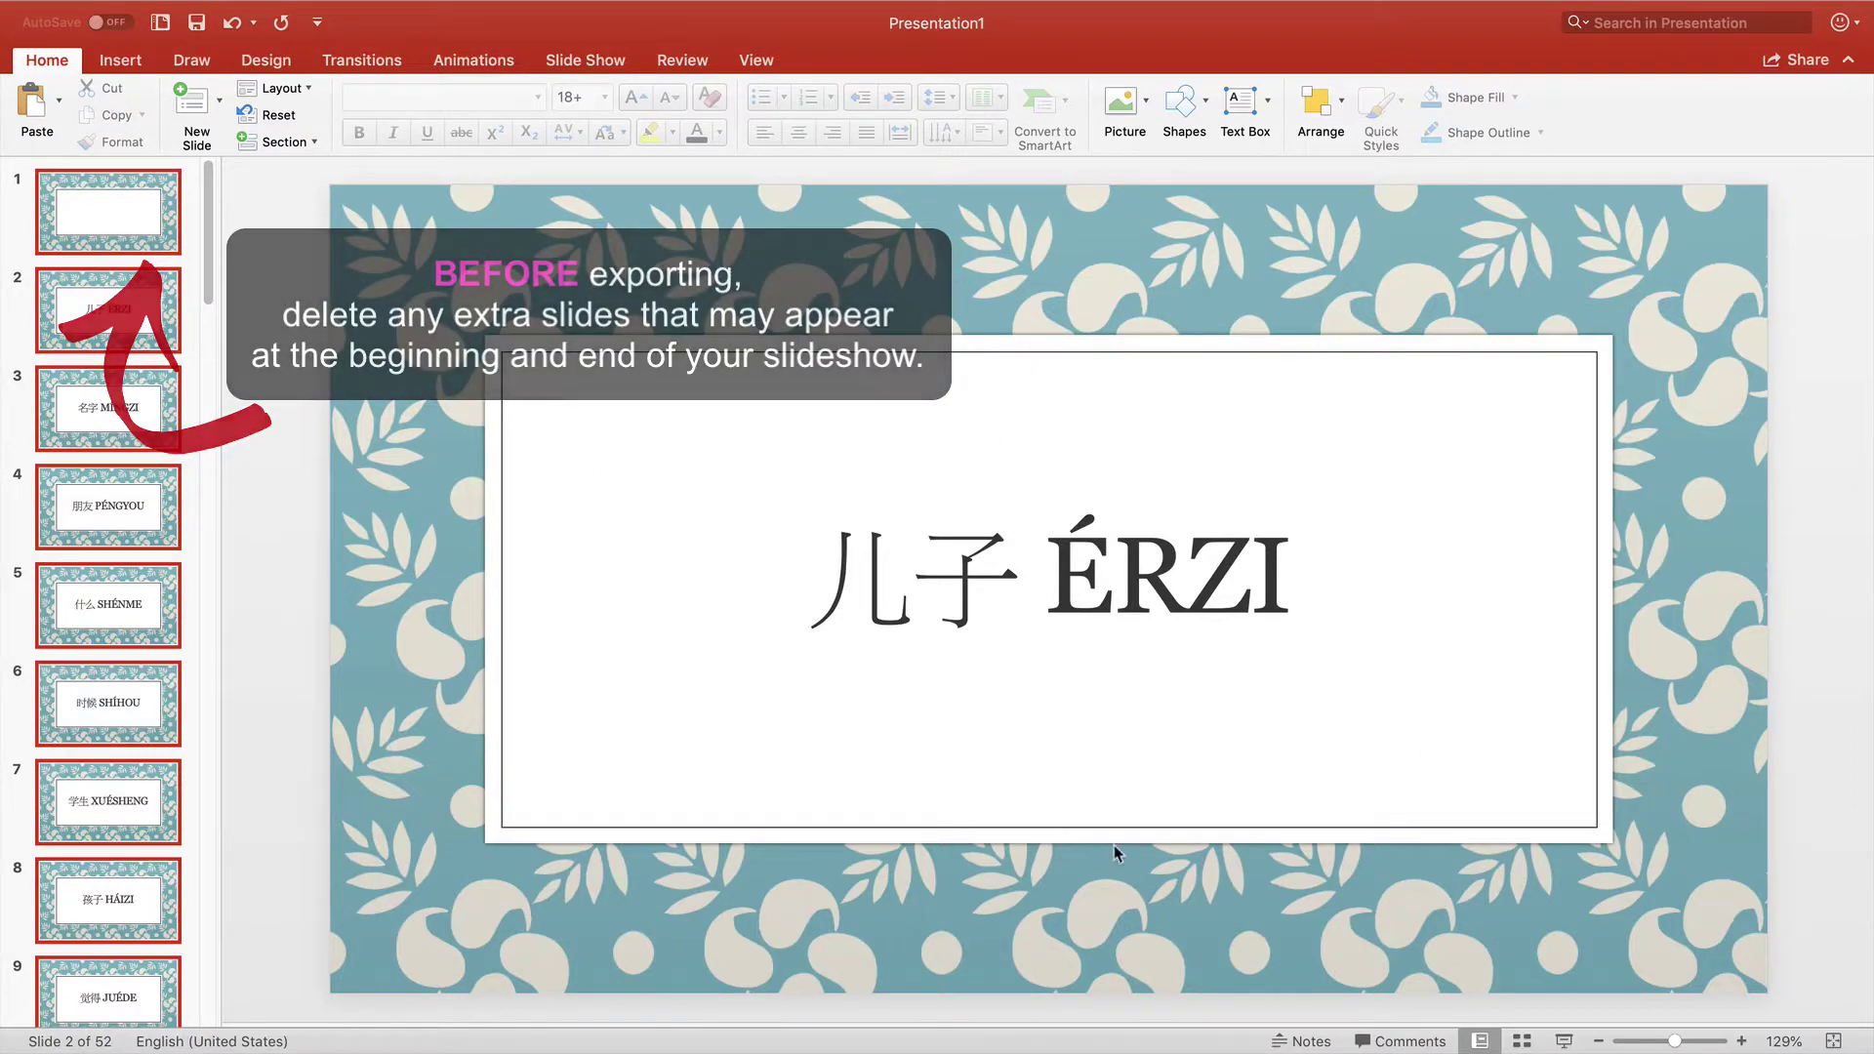
# Browse the thumbnails and settle on slide 14, 还是 HÁISHI
pyautogui.click(195, 796)
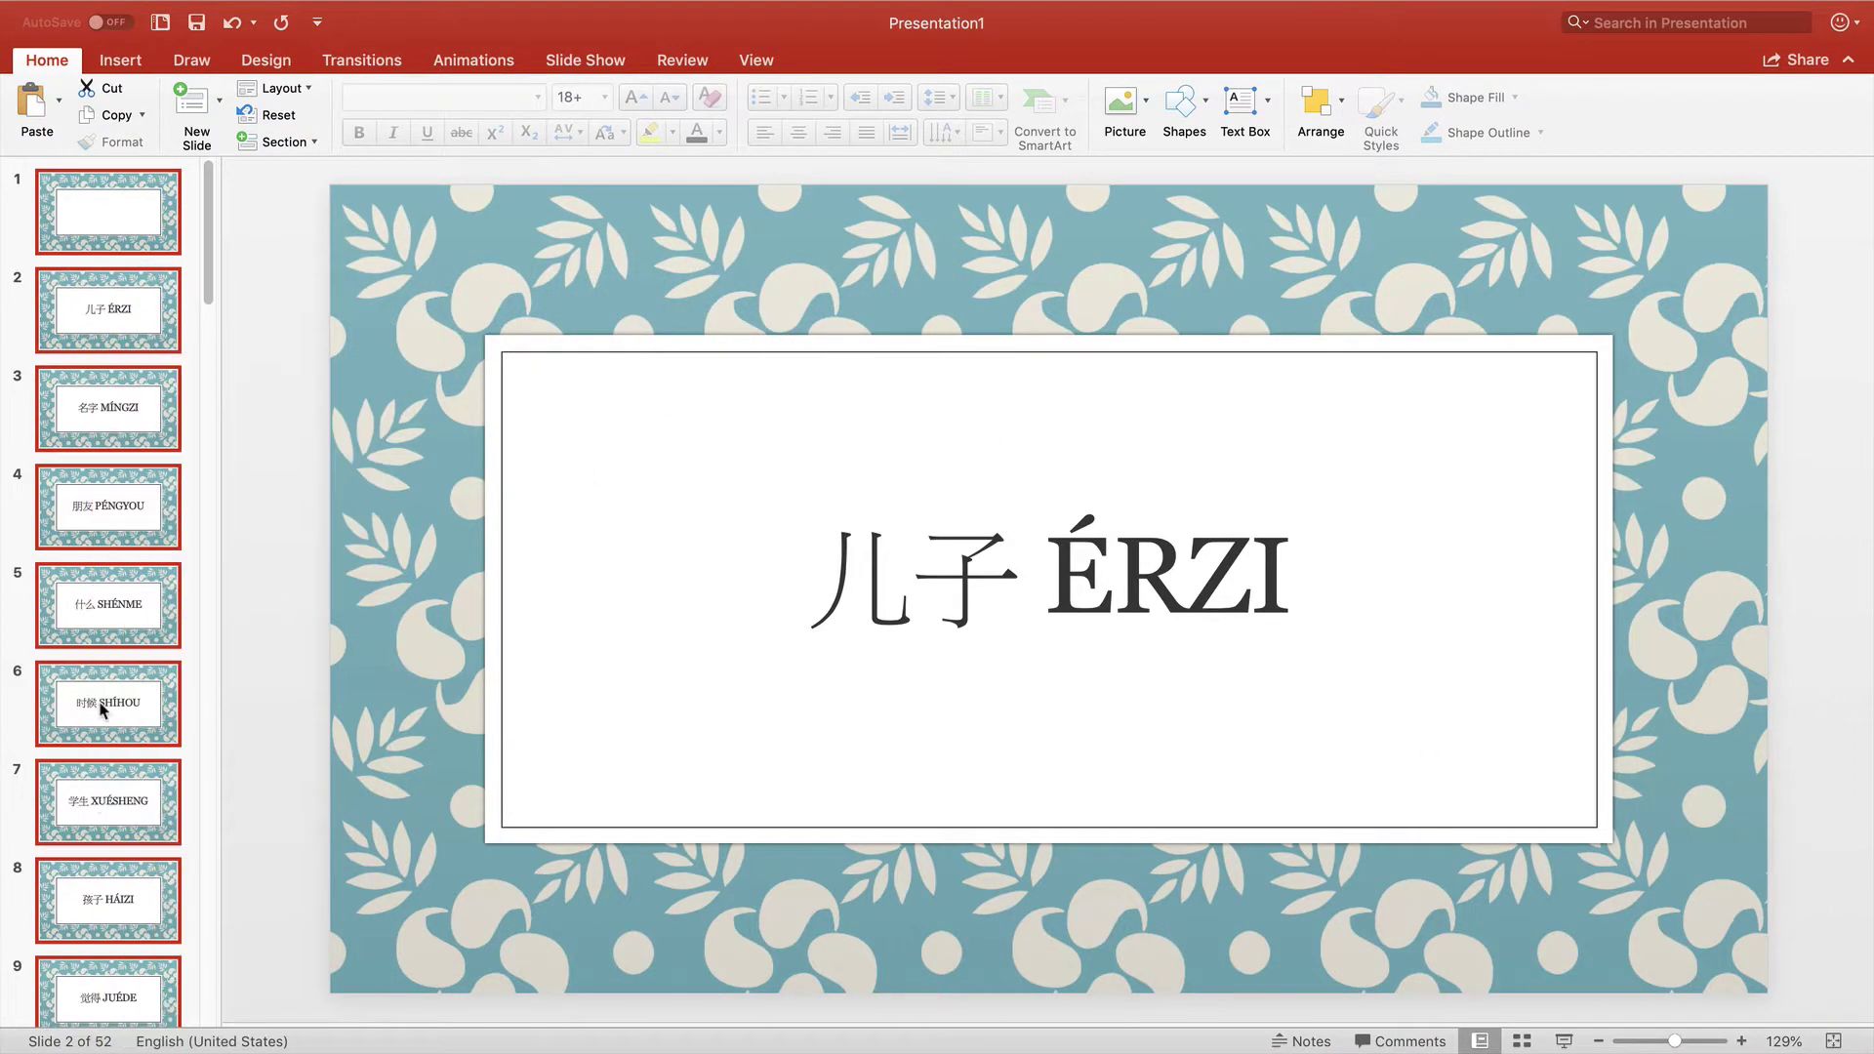
pyautogui.scroll(-10, 188, 536)
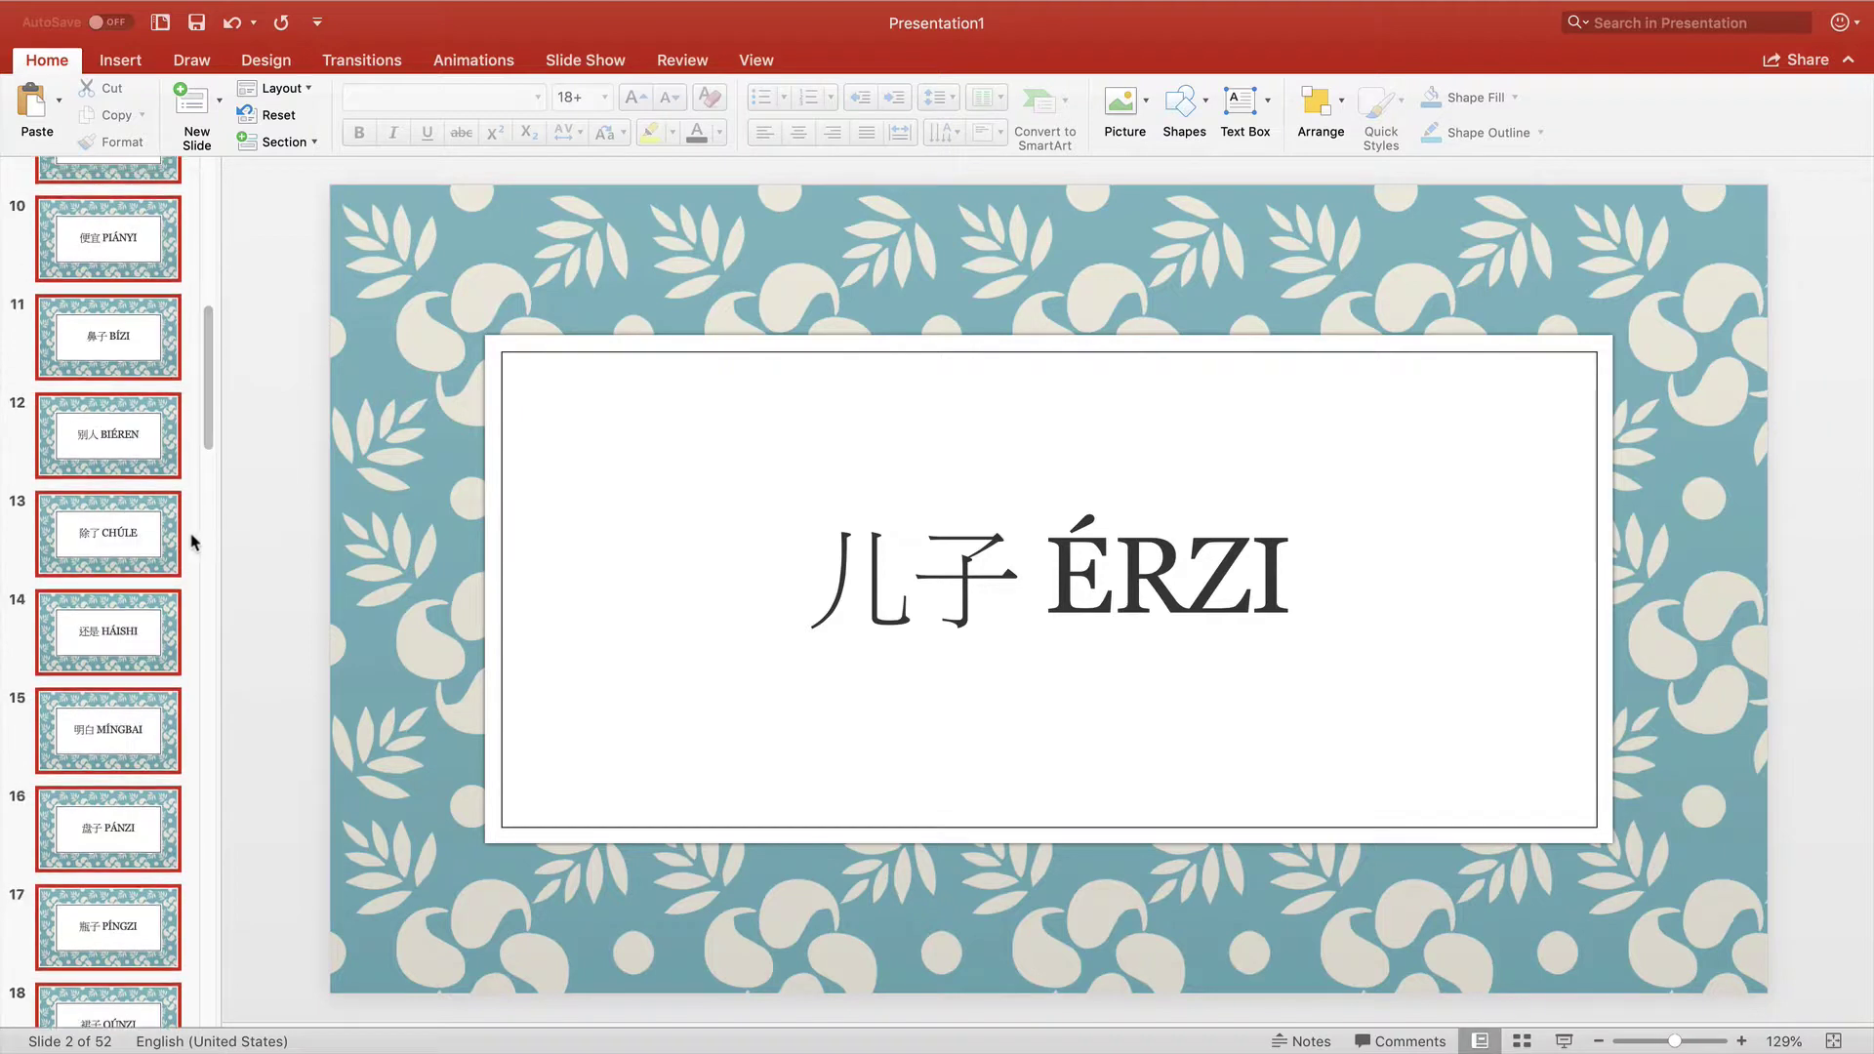
pyautogui.click(186, 543)
pyautogui.click(127, 671)
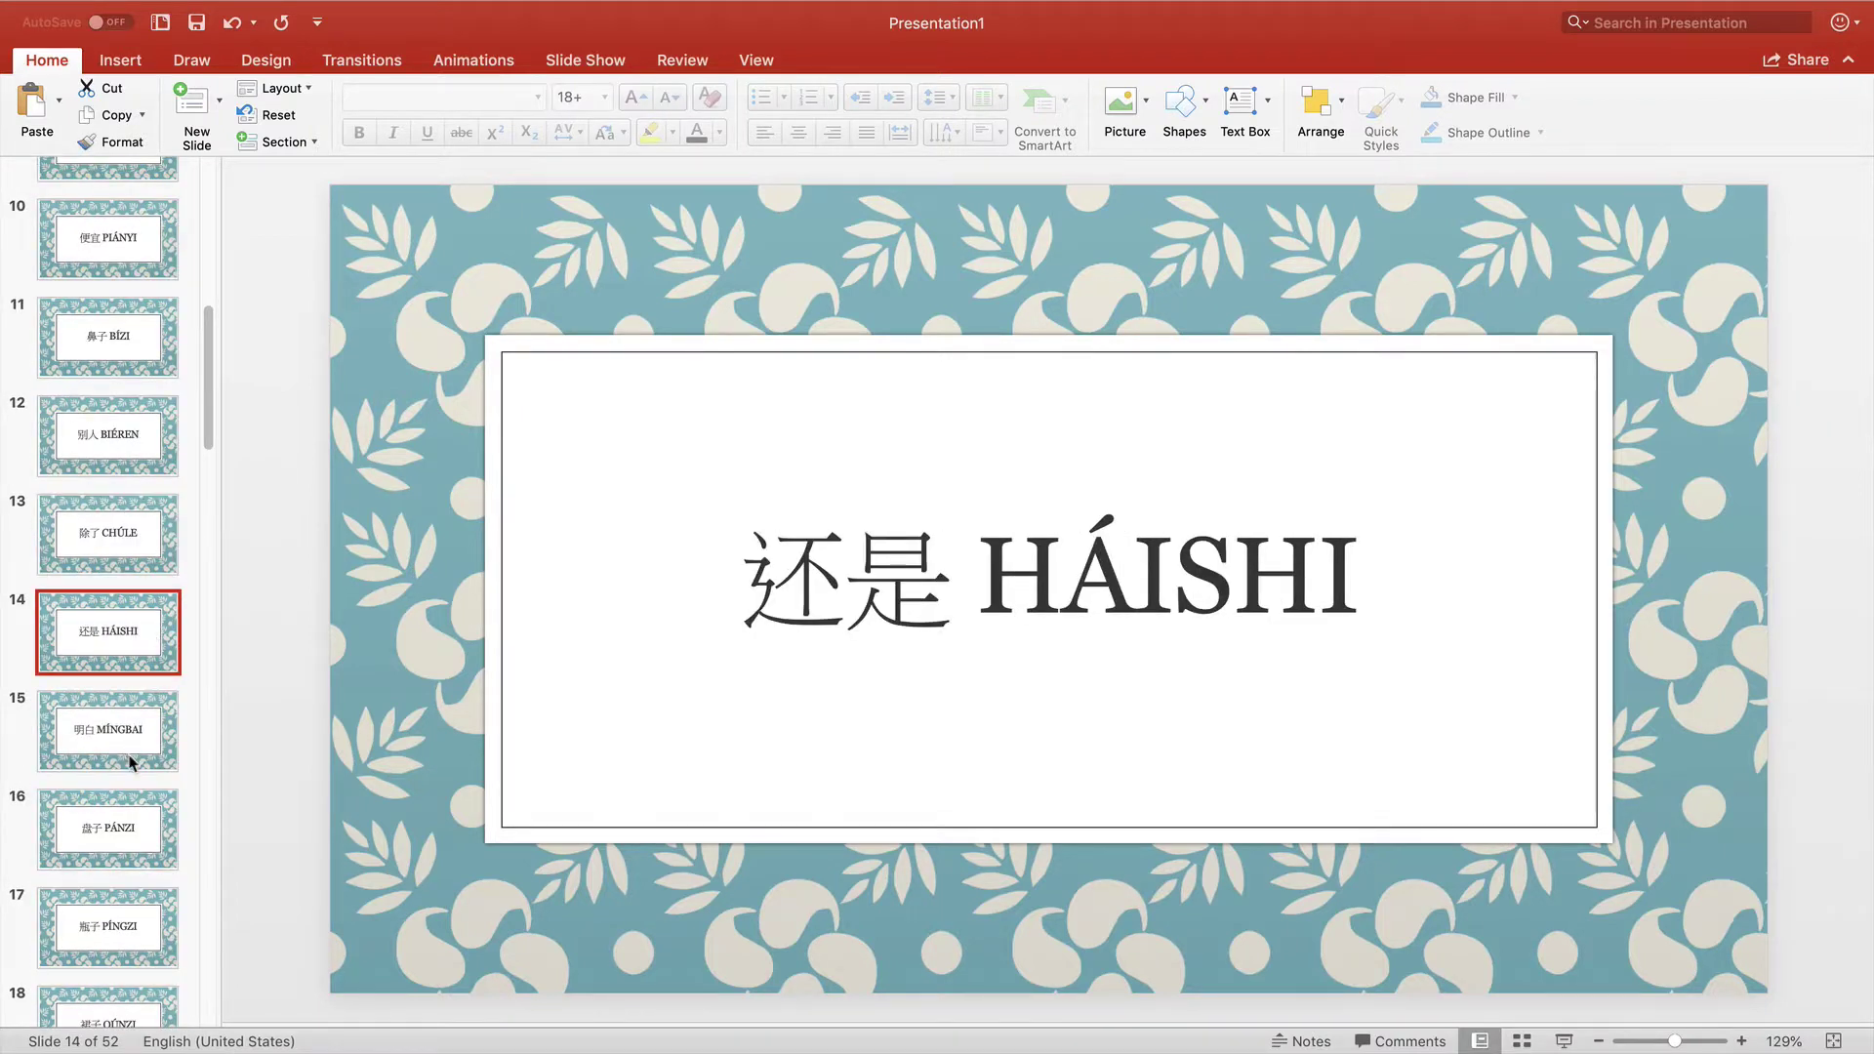
pyautogui.click(133, 761)
pyautogui.click(114, 633)
# Give slide 14 a Morph transition with a 1-second duration
pyautogui.click(352, 60)
pyautogui.click(365, 58)
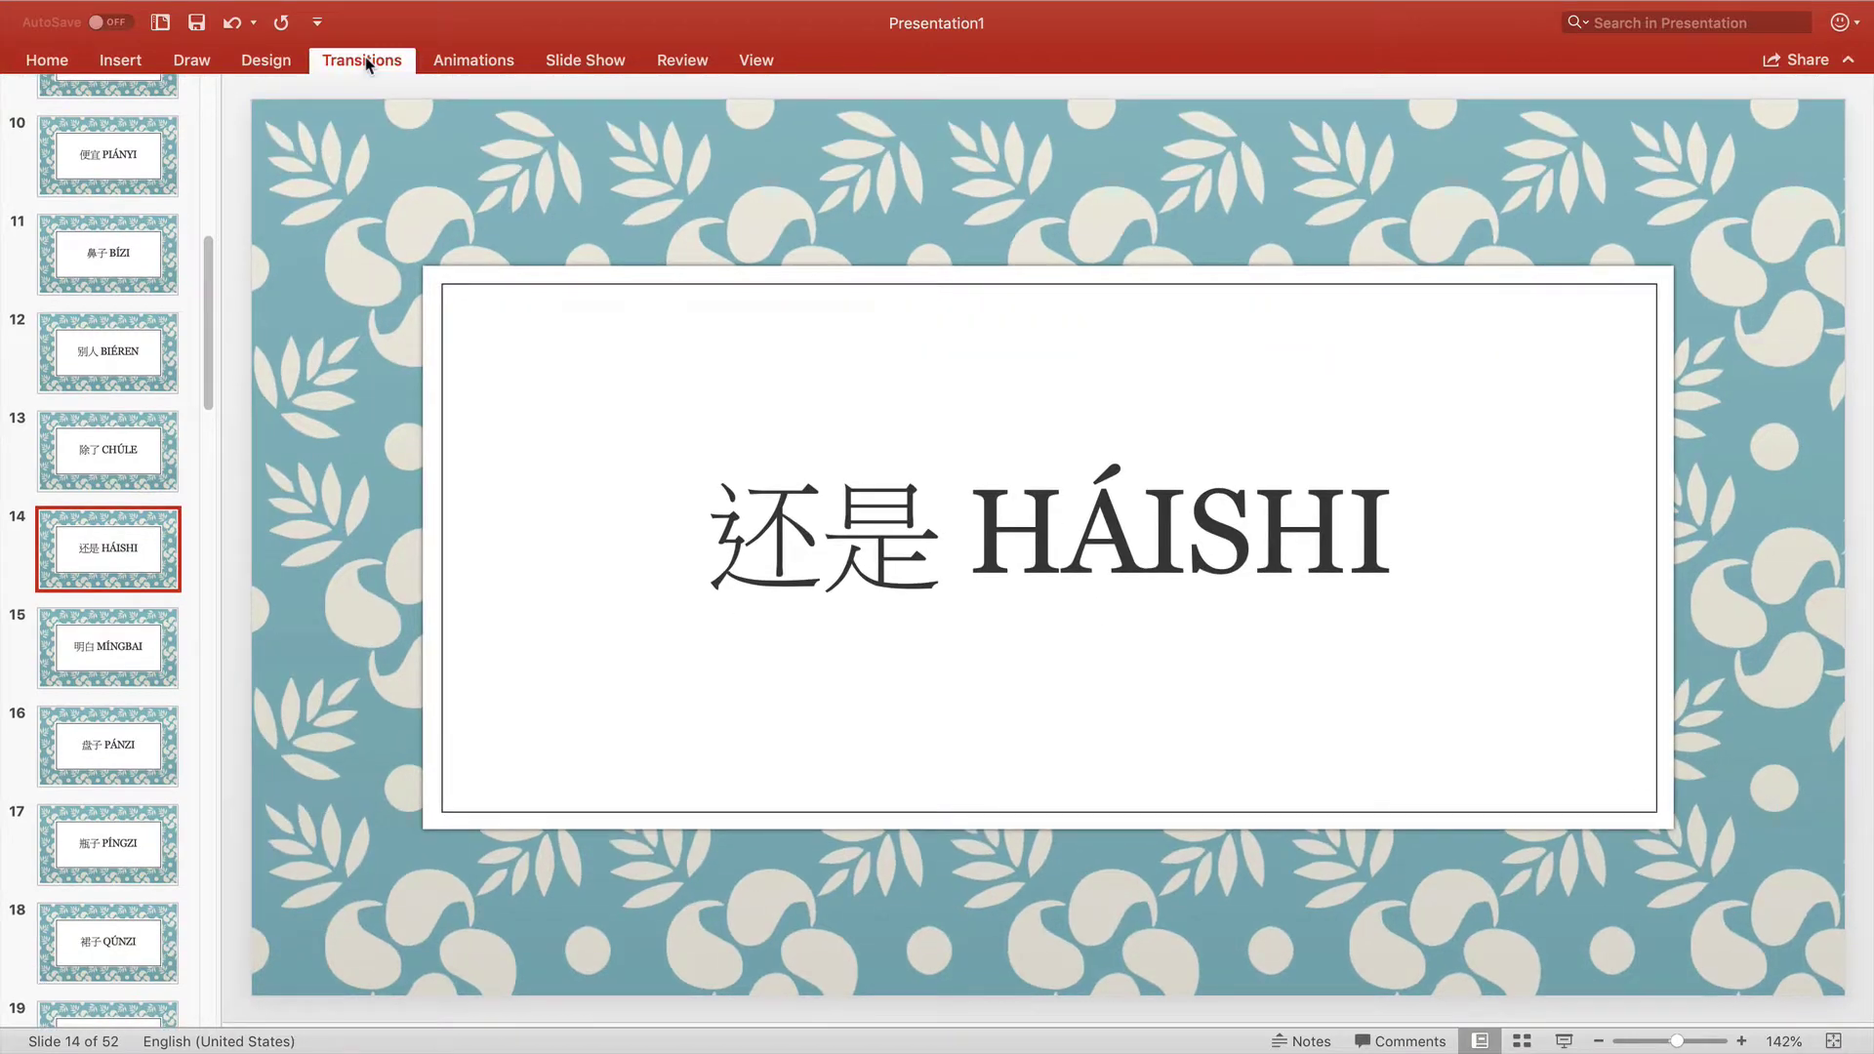
pyautogui.click(366, 62)
pyautogui.click(269, 112)
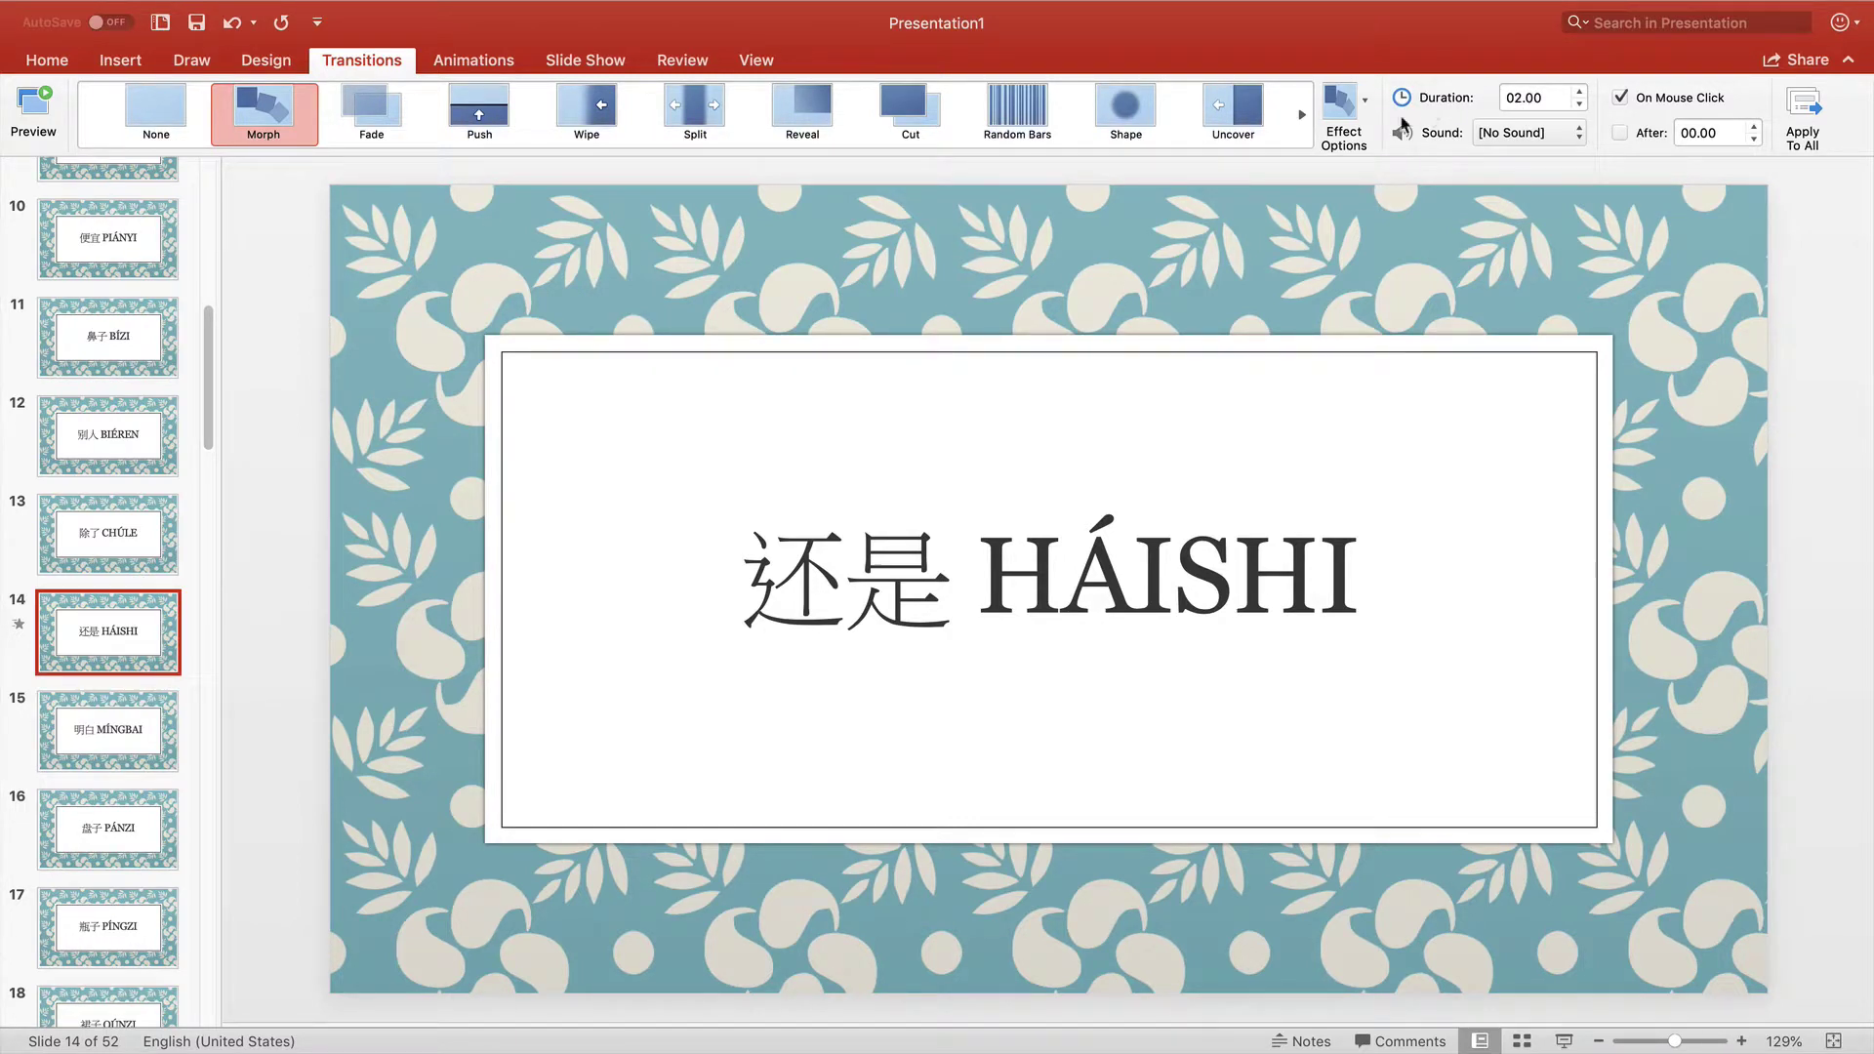
pyautogui.click(1580, 104)
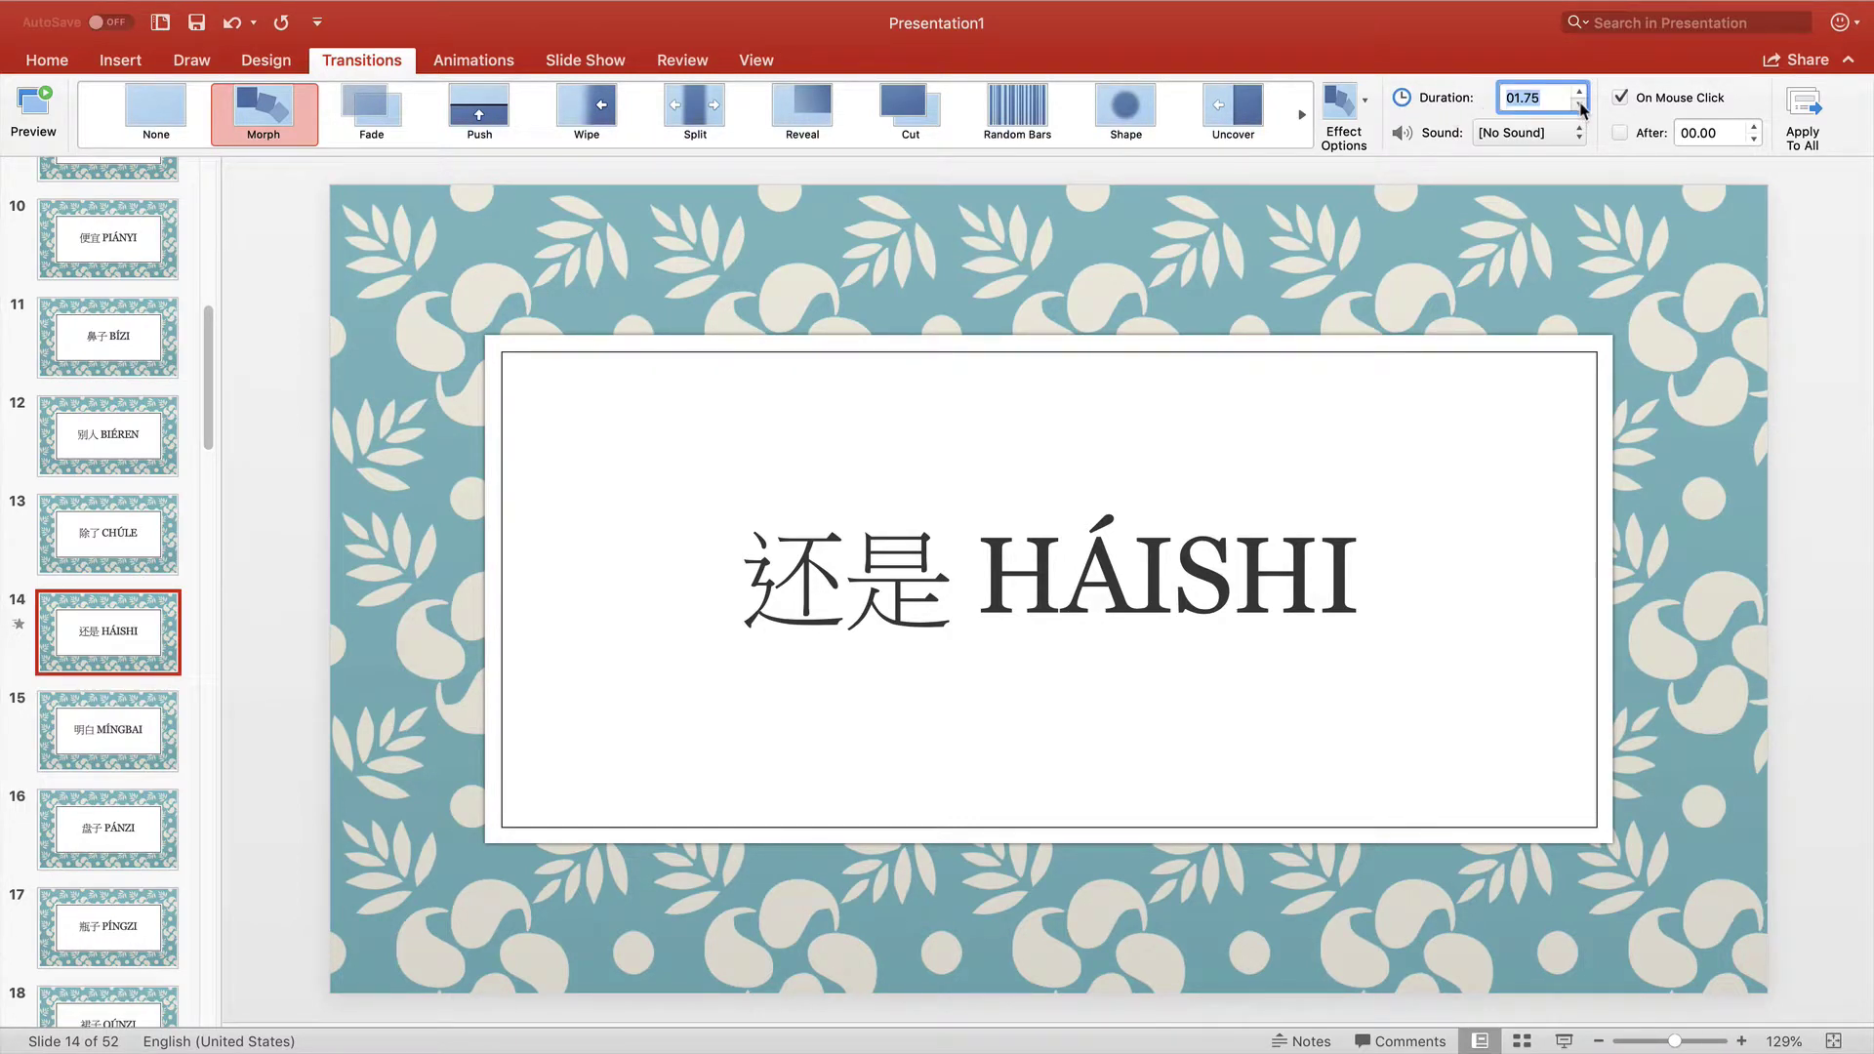
pyautogui.click(1579, 104)
pyautogui.click(1579, 103)
# Replace On Mouse Click with auto-advance after 3 seconds and apply to all slides
pyautogui.click(1622, 99)
pyautogui.click(1620, 132)
pyautogui.click(1753, 126)
pyautogui.click(1753, 126)
pyautogui.click(1753, 126)
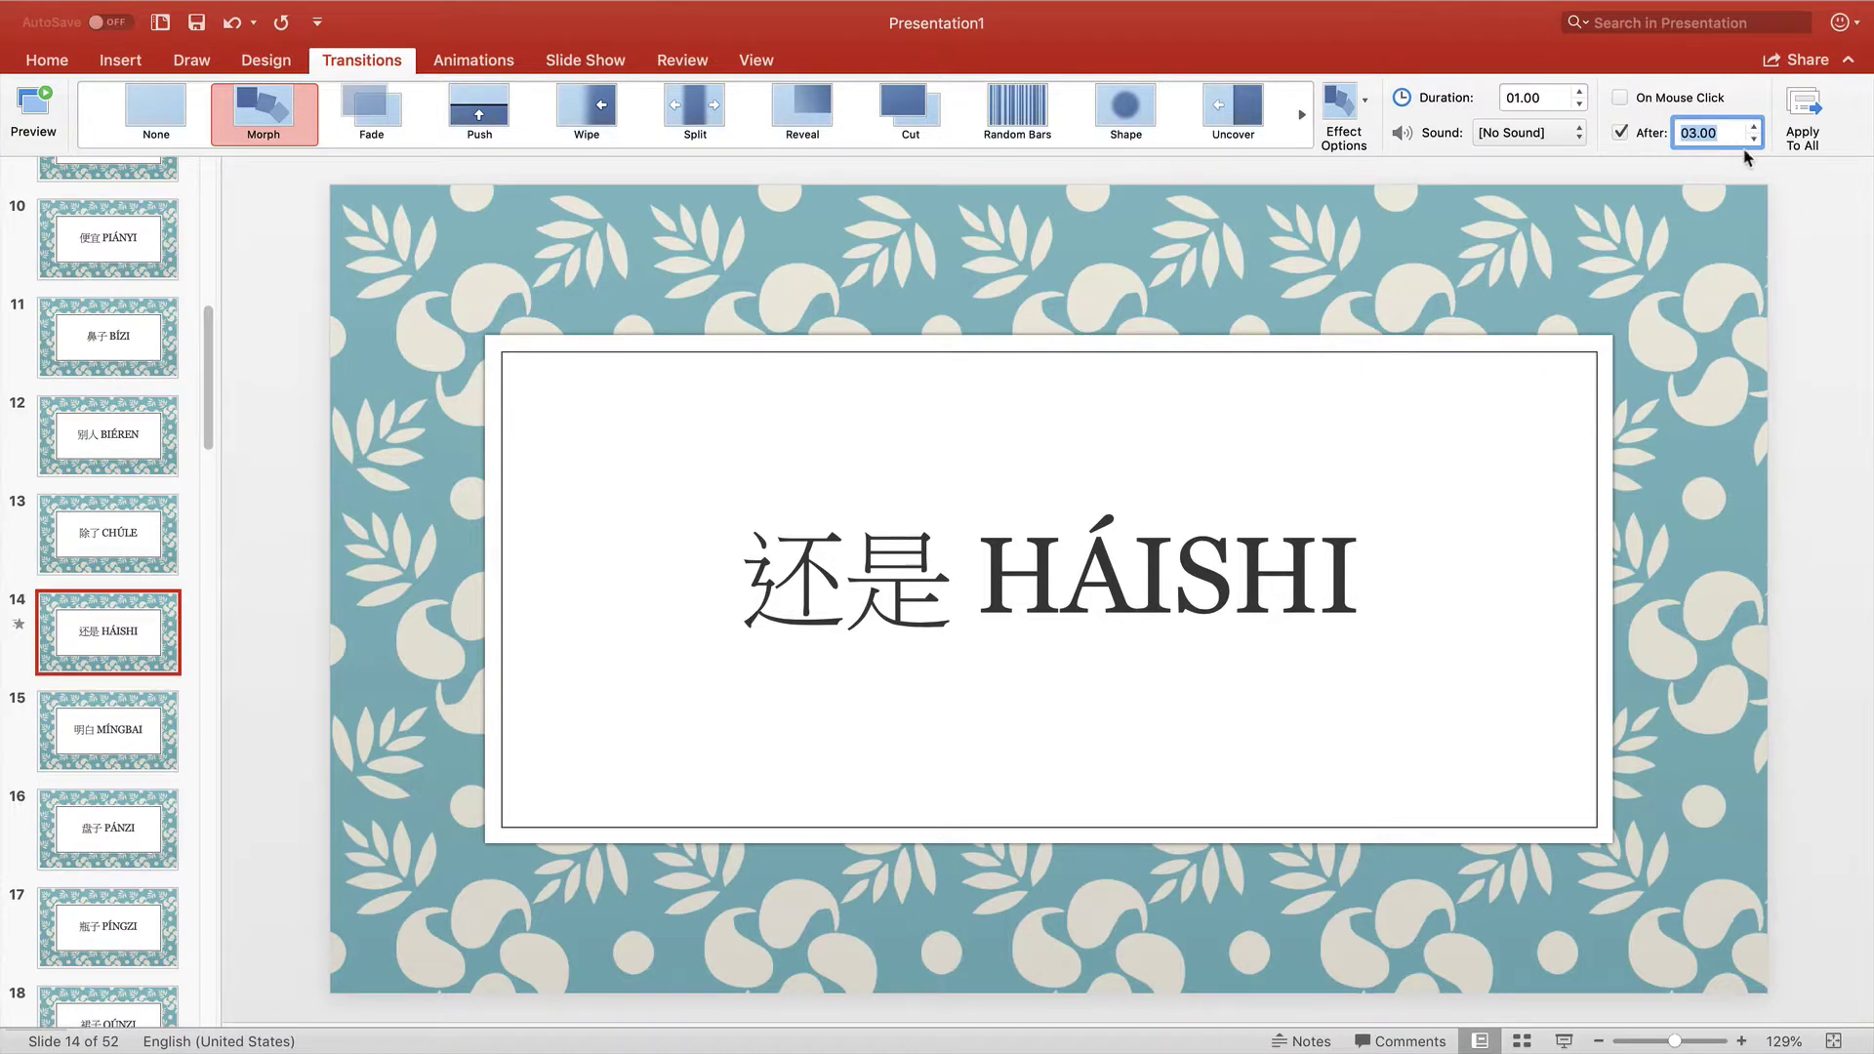
pyautogui.click(1803, 110)
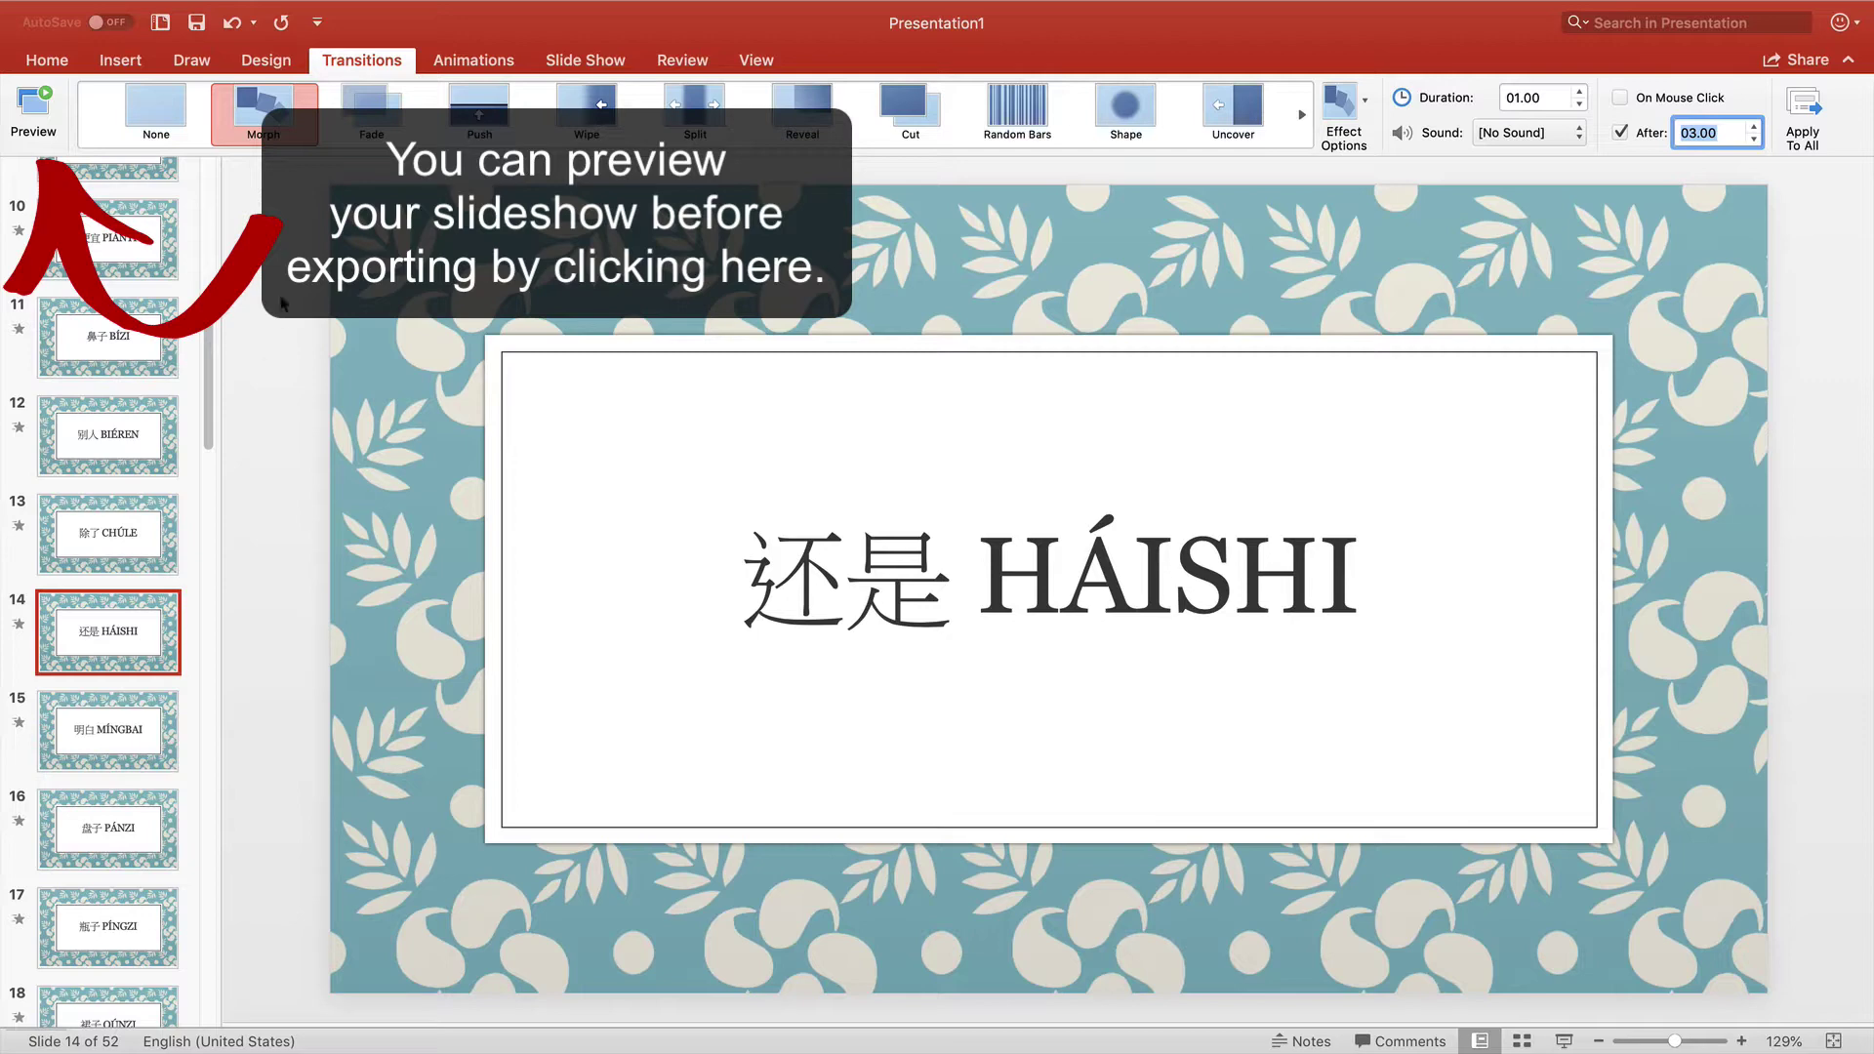
# Open the Export dialog and enter T2+T0 as the file name
pyautogui.click(200, 14)
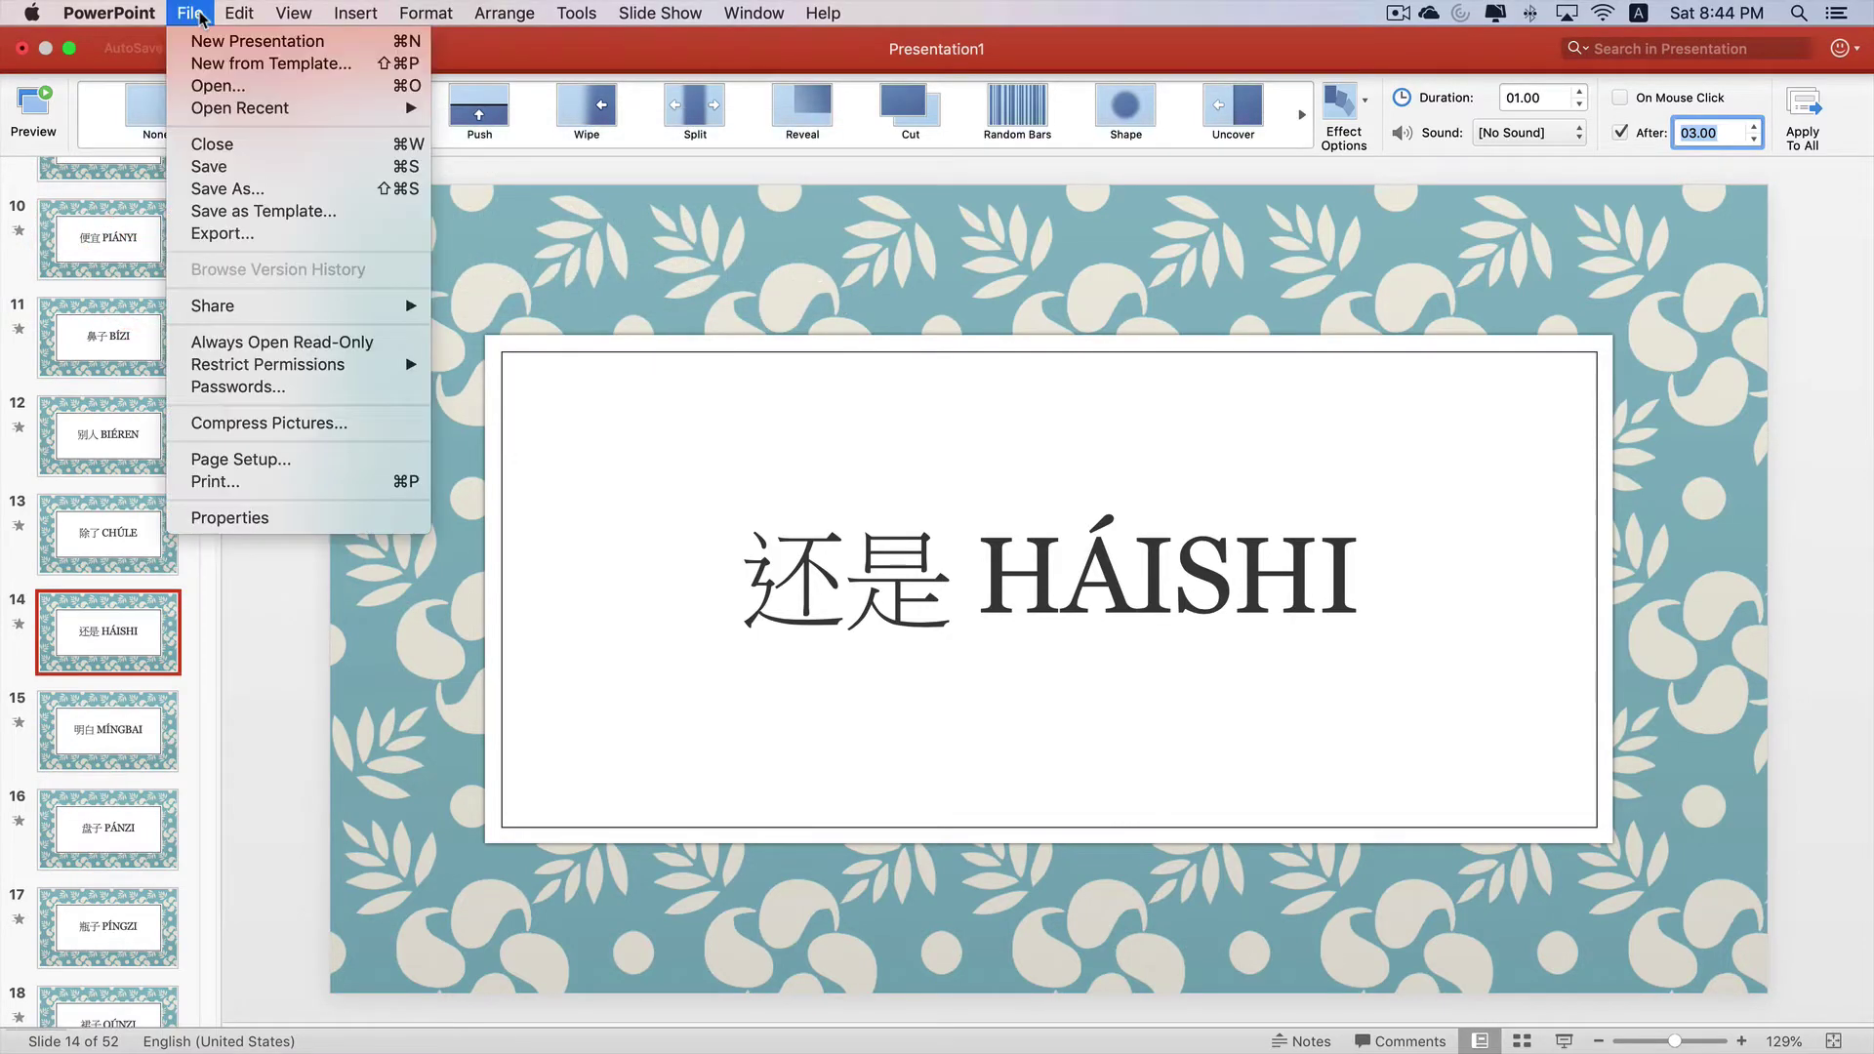
pyautogui.click(216, 235)
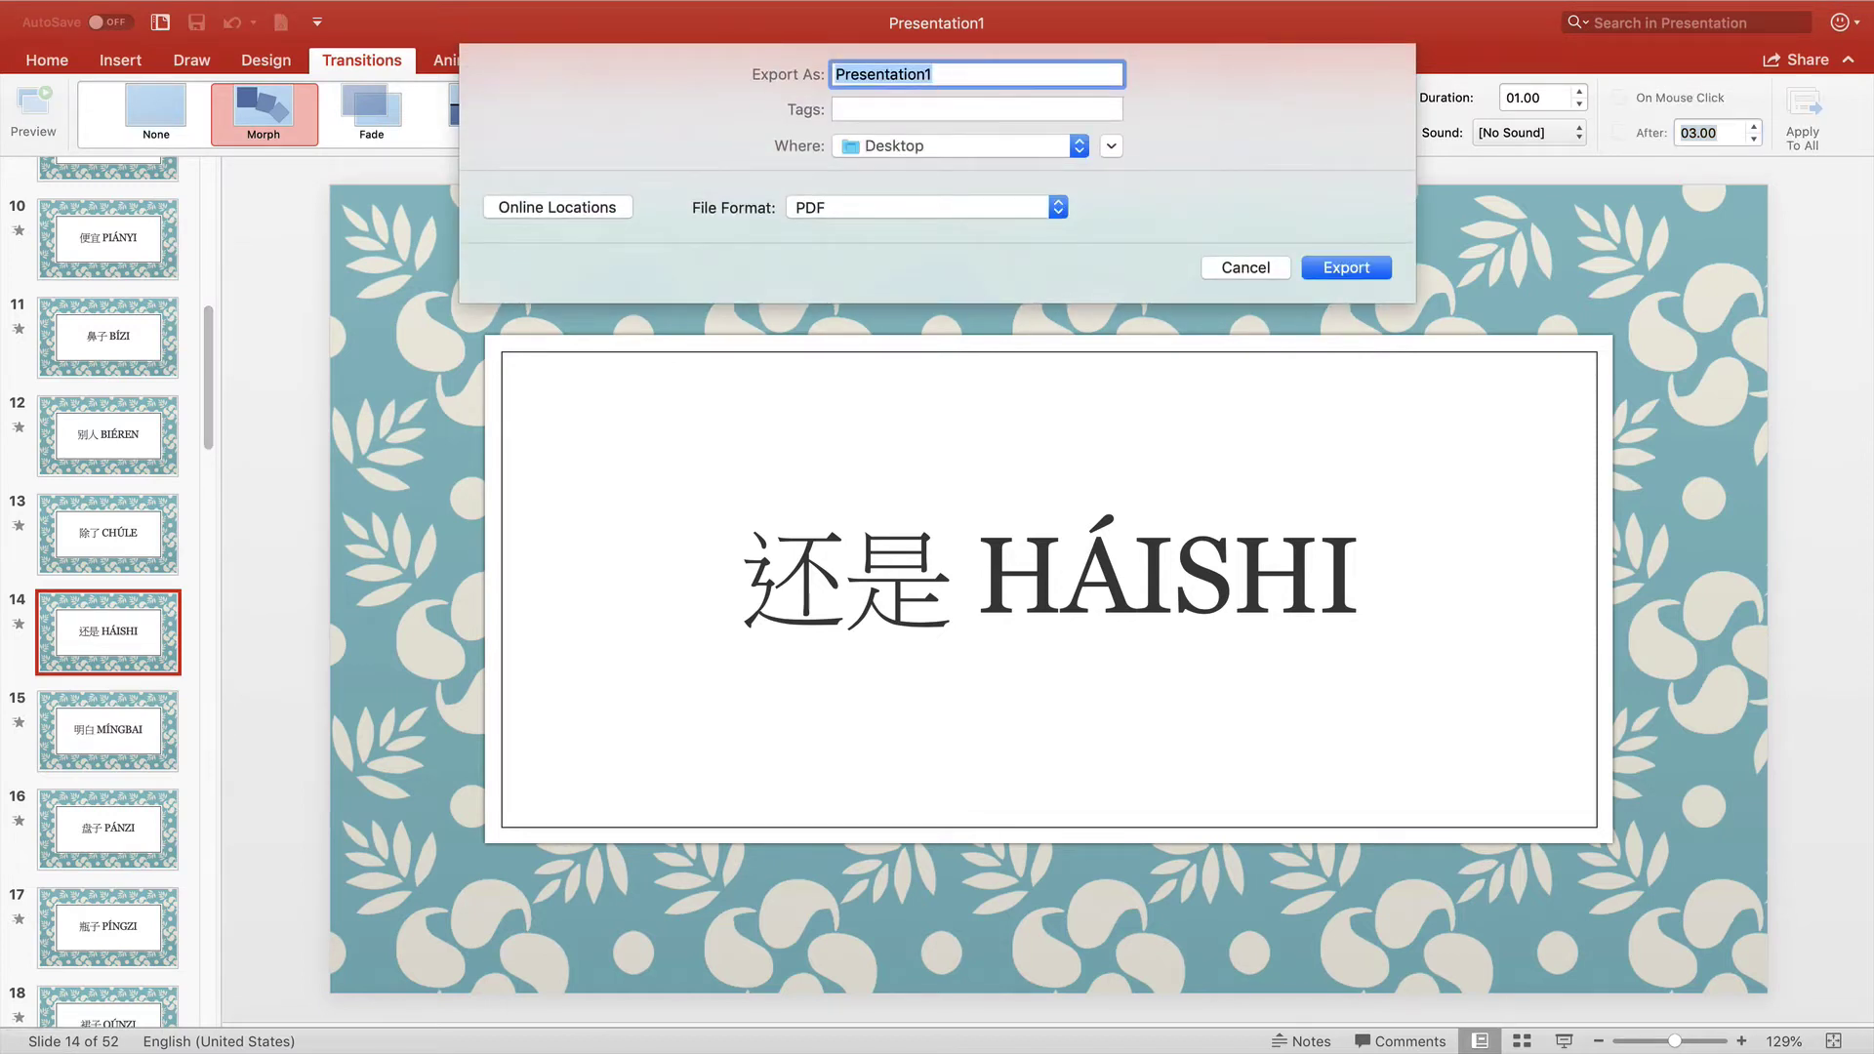
pyautogui.write('T2+')
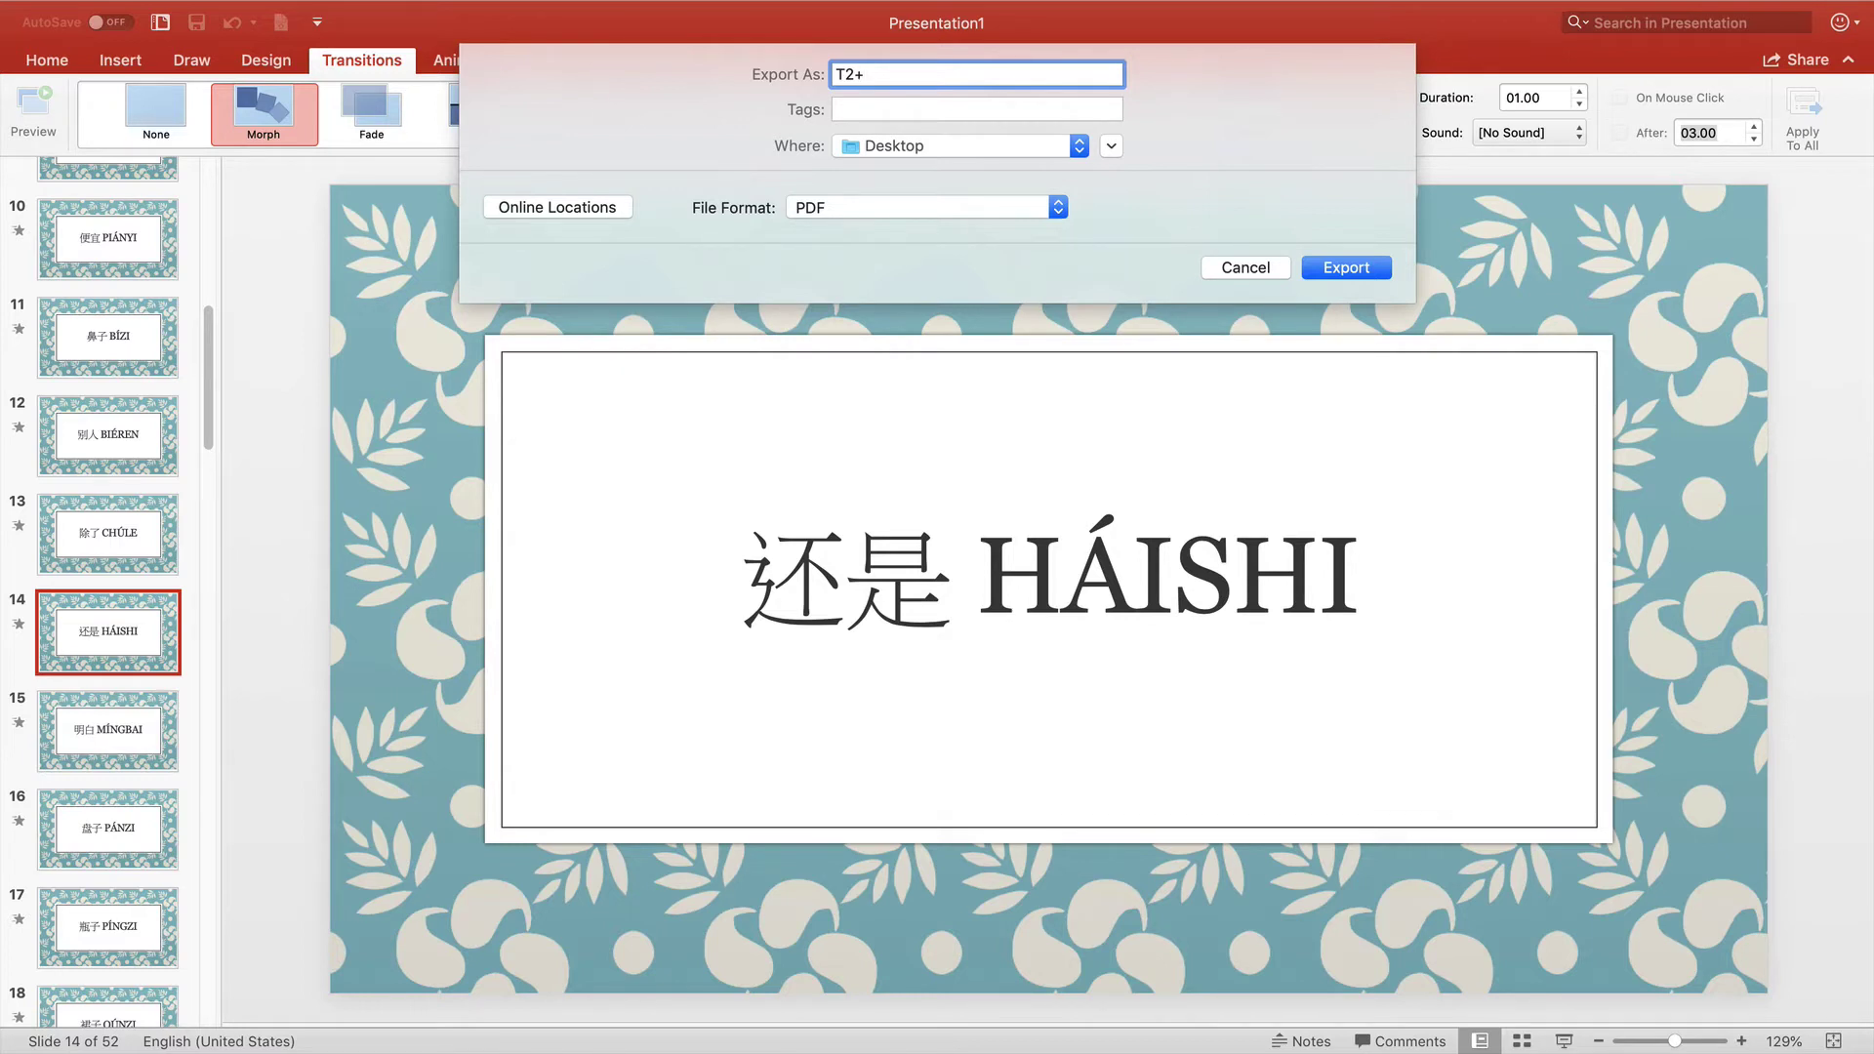
pyautogui.write('T0')
# Export T2+T0 as an MP4 video at Presentation Quality using recorded timings
pyautogui.click(874, 209)
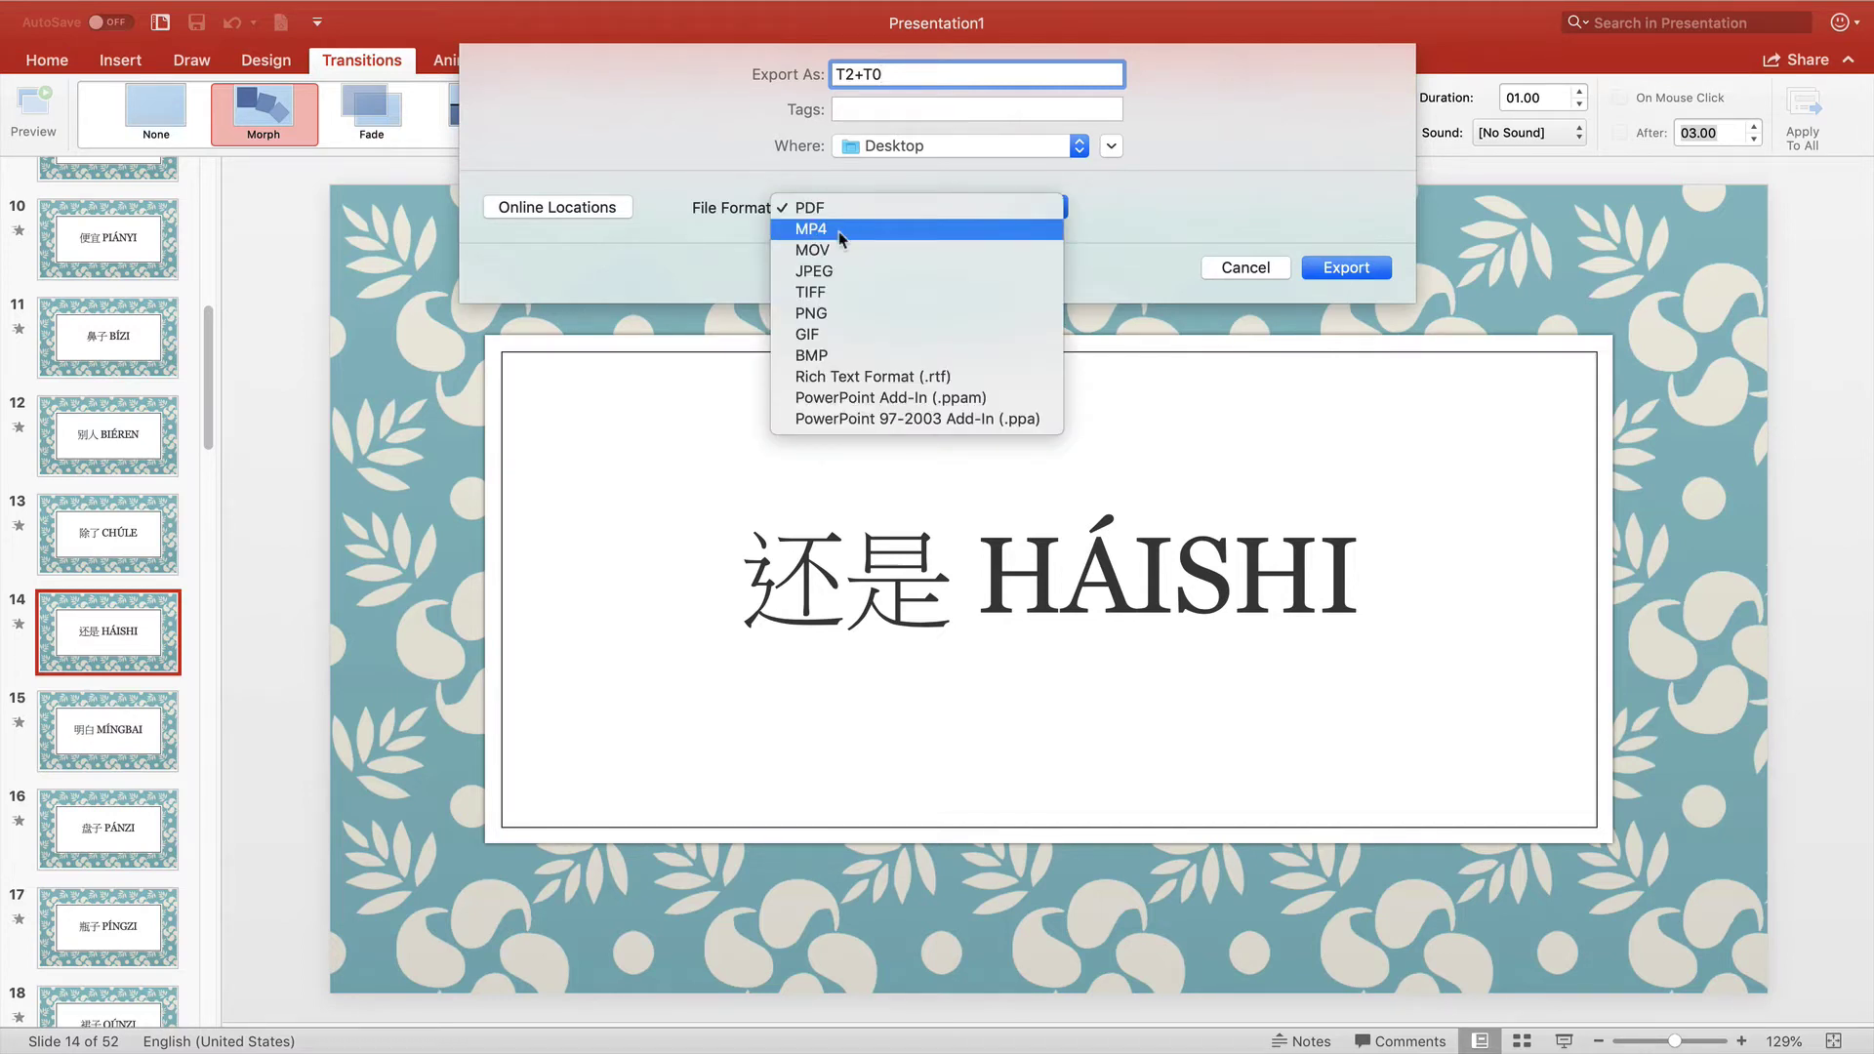
pyautogui.click(840, 231)
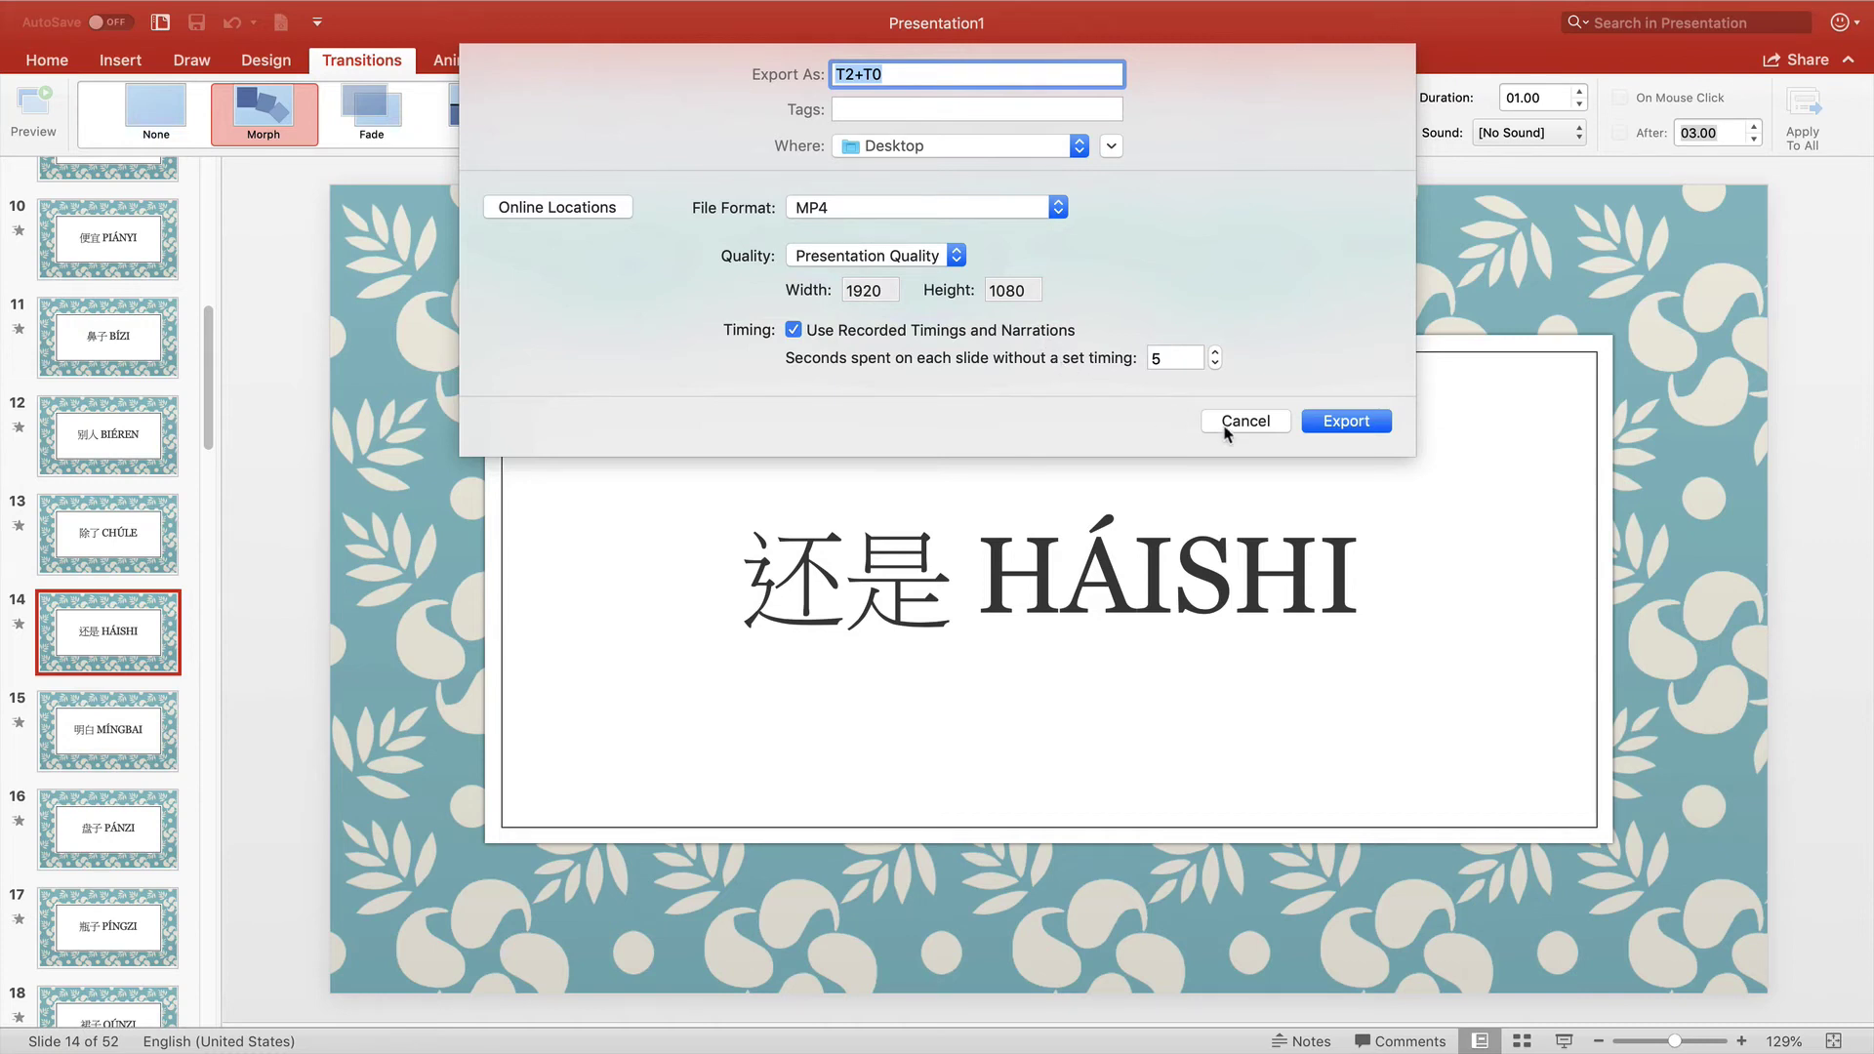
pyautogui.click(1338, 427)
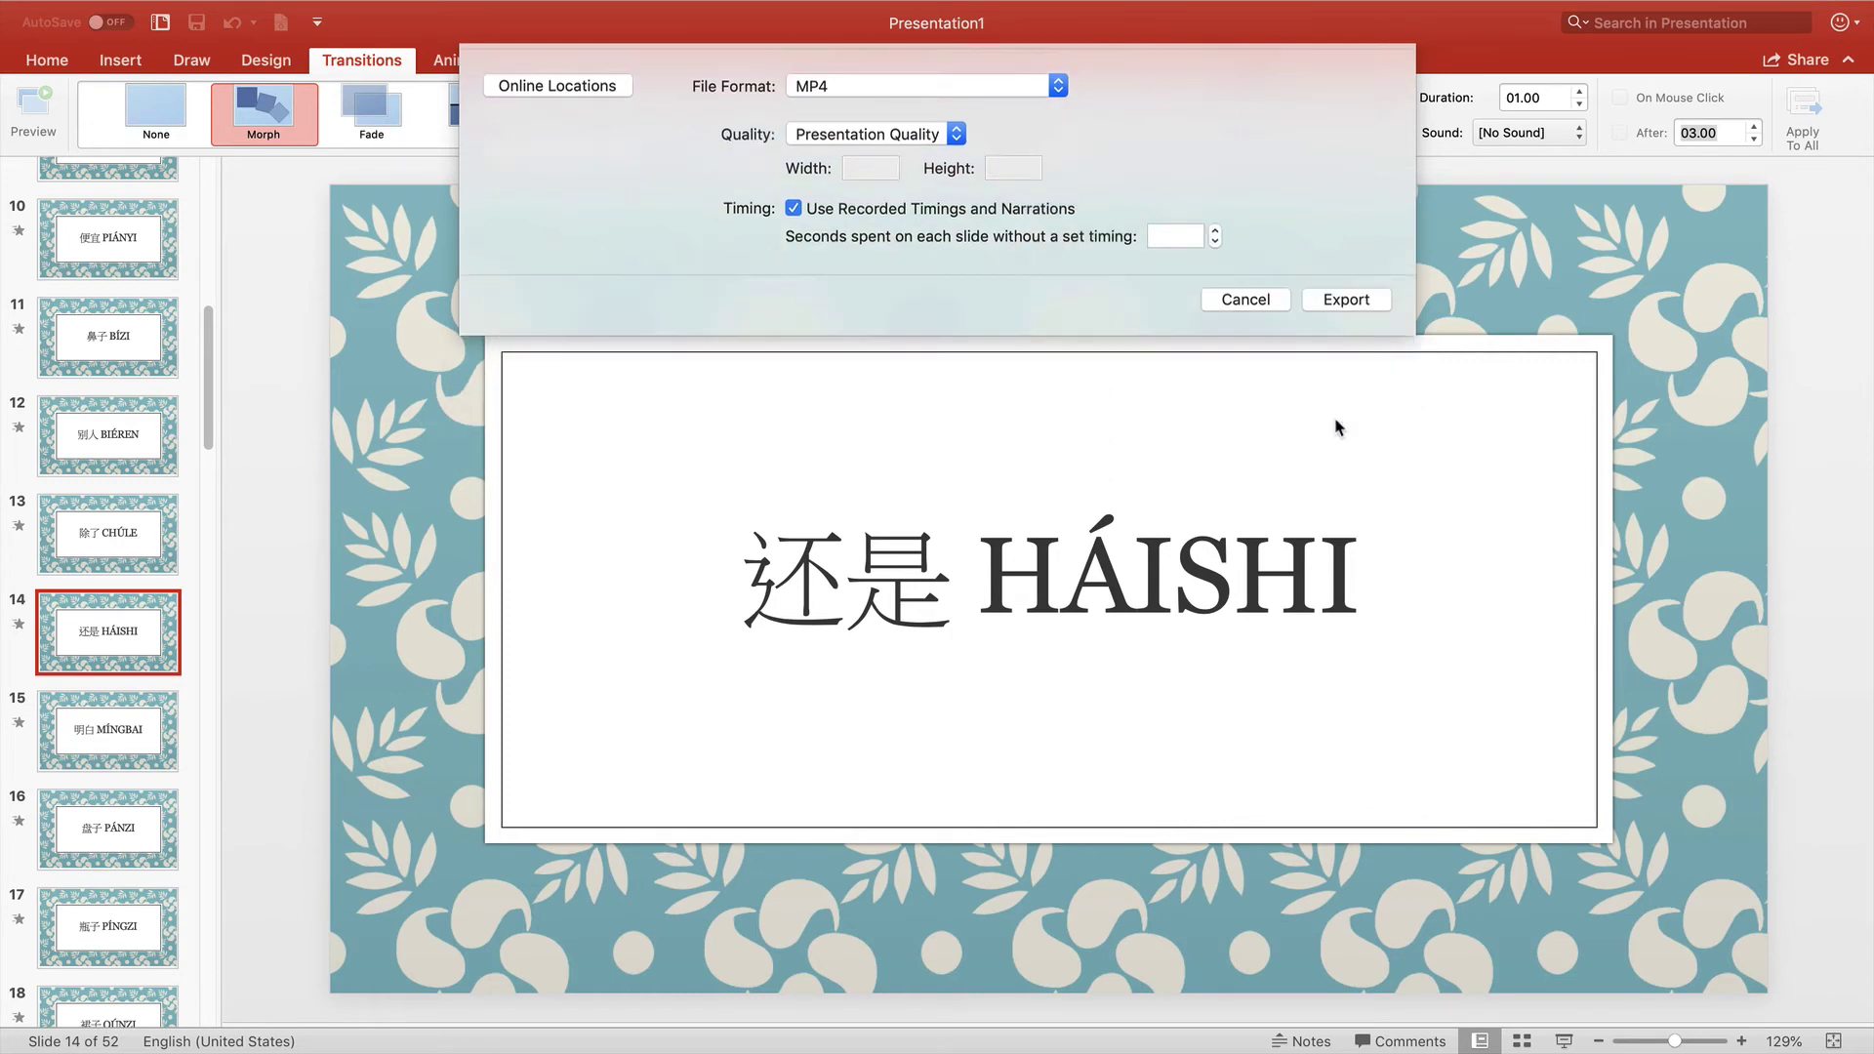